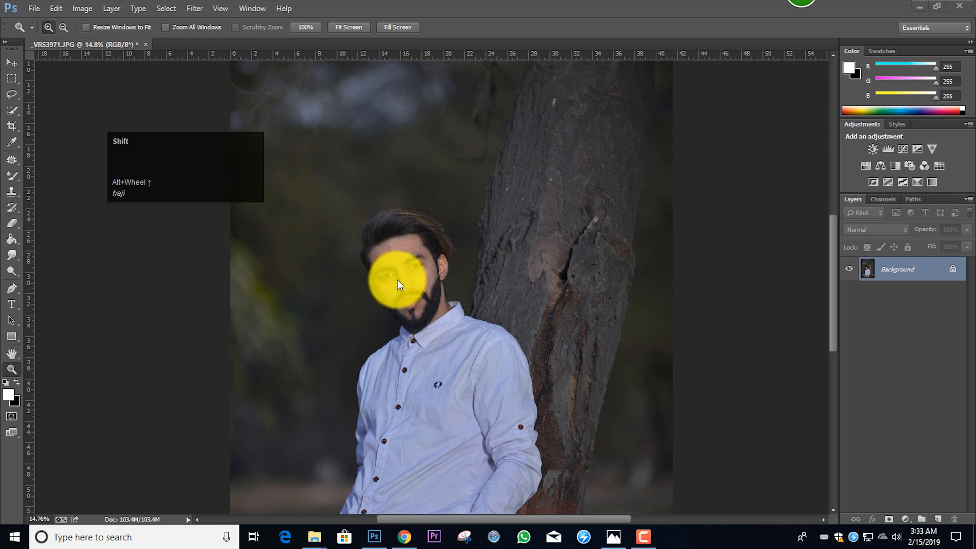
- Examine the man's facial skin up close and the full portrait composition
alt+scroll(390, 277, up, 6)
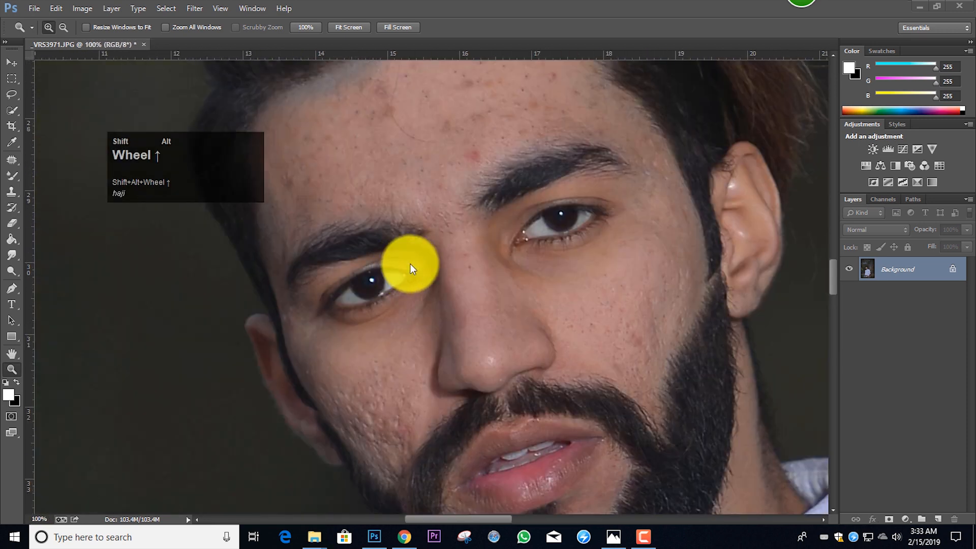
alt+shift+scroll(410, 263, down, 1)
alt+shift+scroll(410, 264, down, 2)
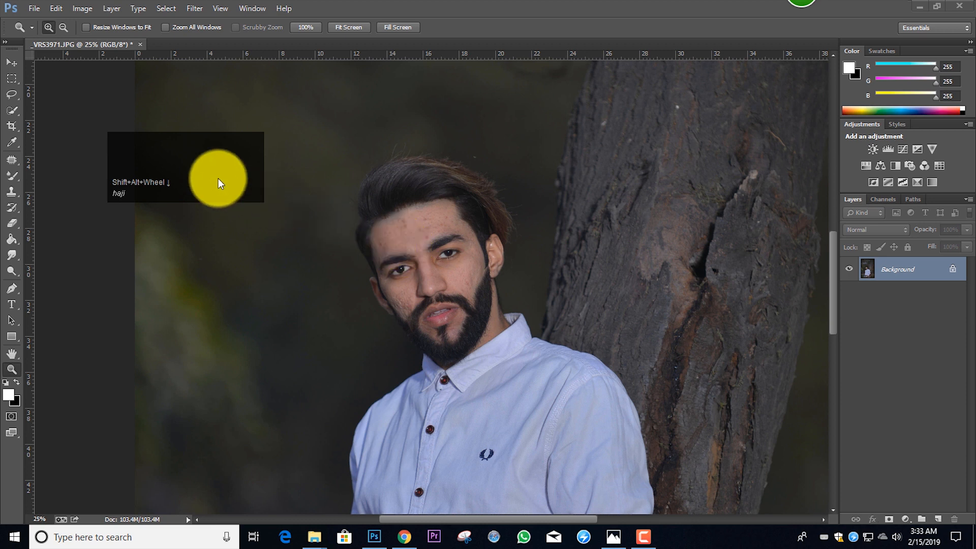
drag(215, 164, 660, 157)
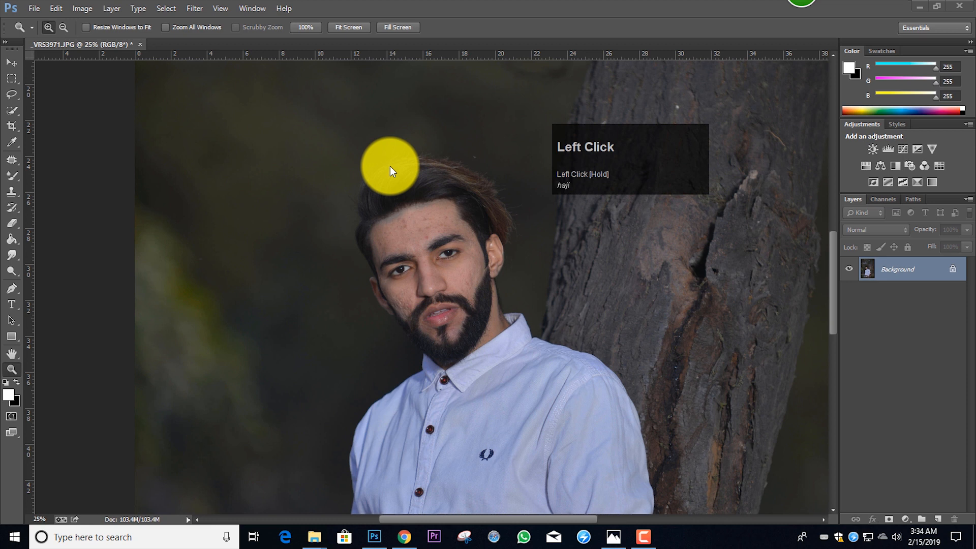
ctrl+alt+scroll(389, 167, down, 5)
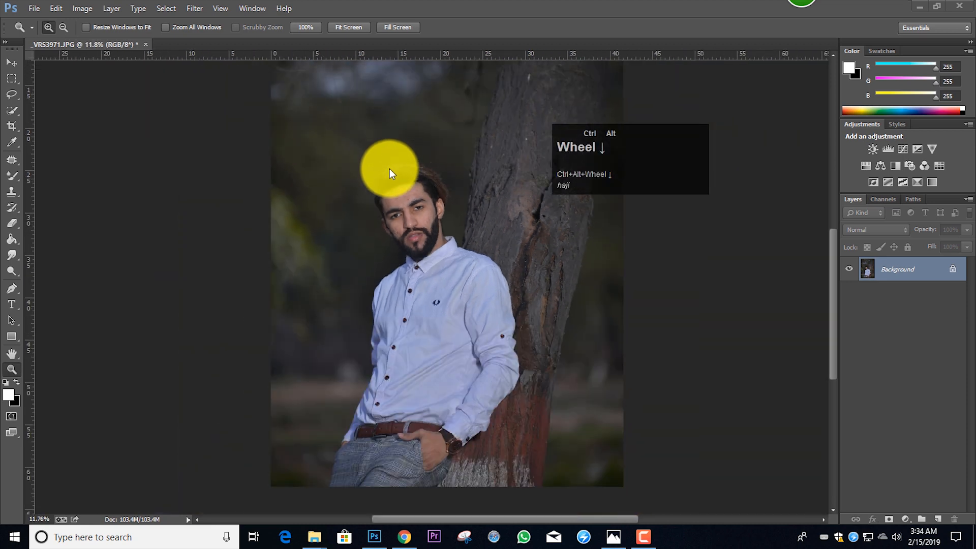
ctrl+alt+scroll(392, 208, down, 1)
ctrl+alt+scroll(380, 283, up, 5)
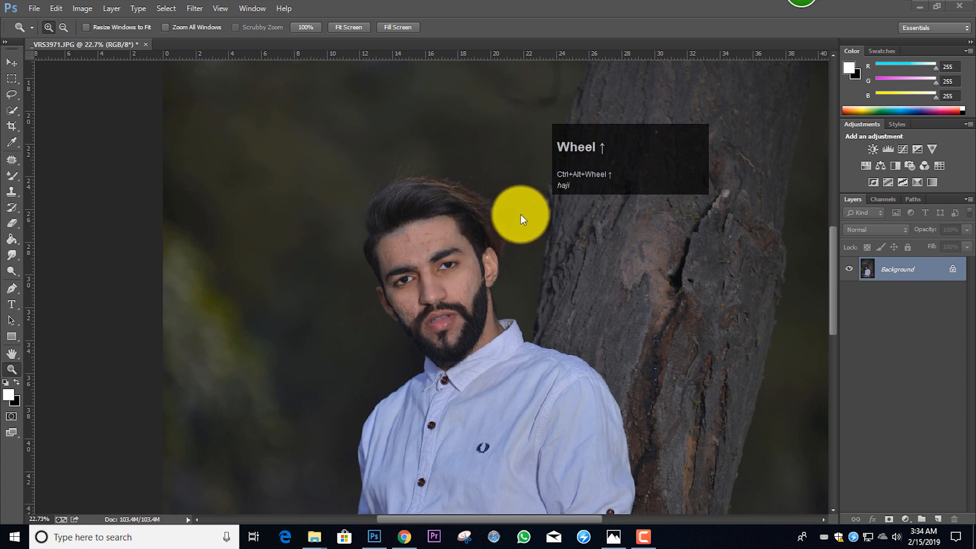
drag(621, 158, 164, 137)
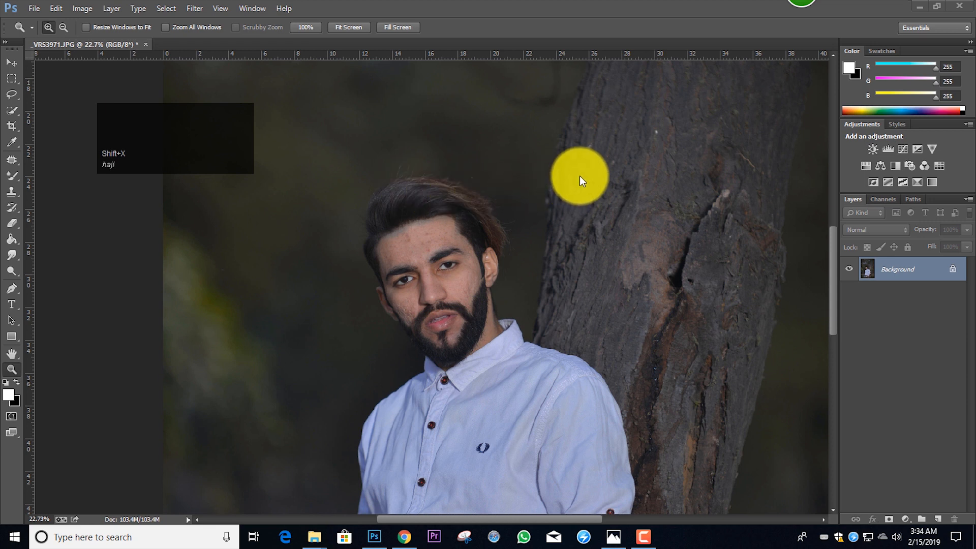
click(215, 134)
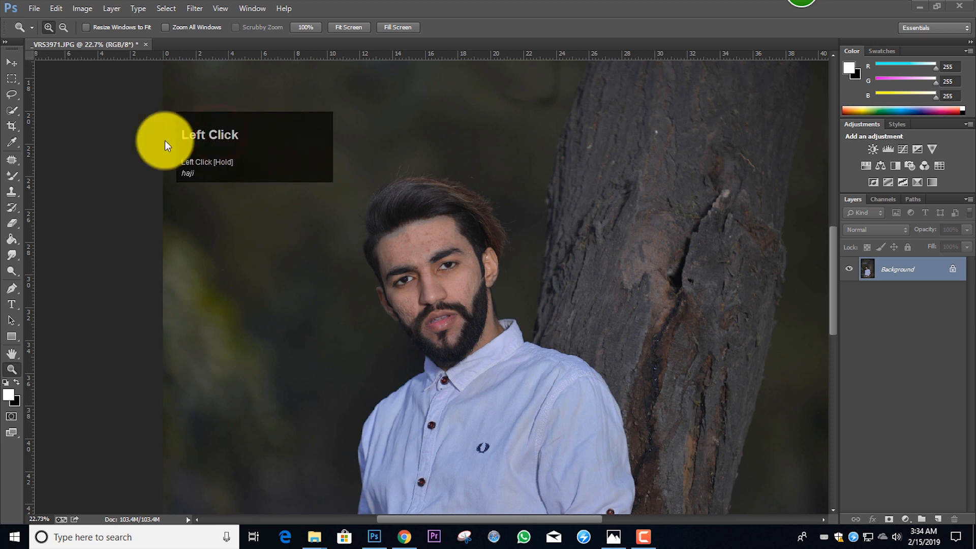
drag(273, 145, 910, 359)
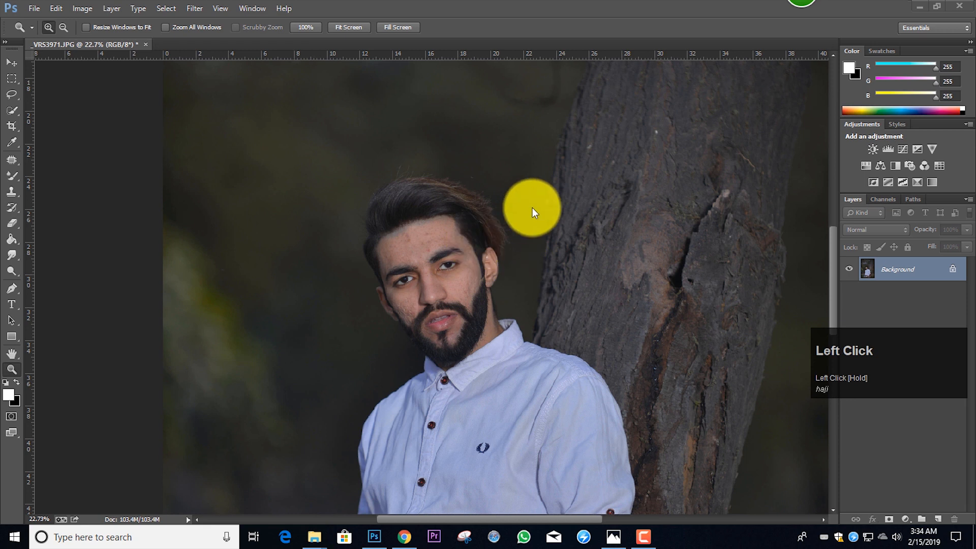
scroll(501, 213, down, 5)
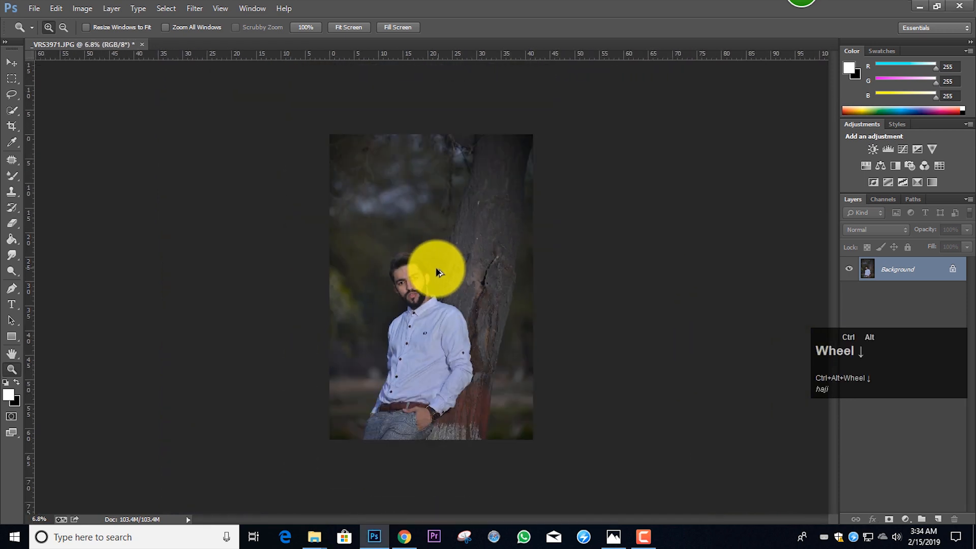
scroll(440, 272, up, 3)
- Apply Camera Raw adjustments: Contrast +8, Highlights +11, Shadows +44, Whites -6, Blacks -3 and Clarity +3
key(ctrl+shift+a)
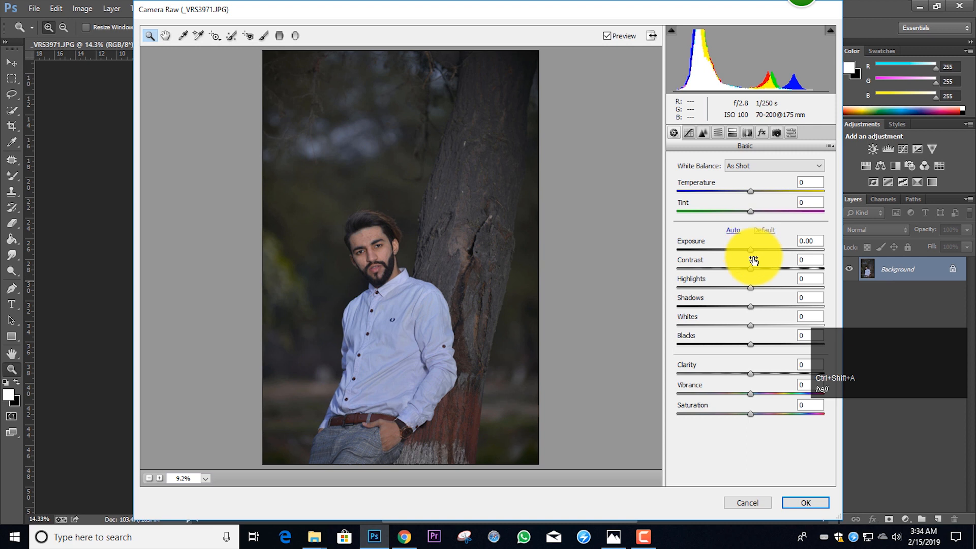
drag(752, 267, 749, 343)
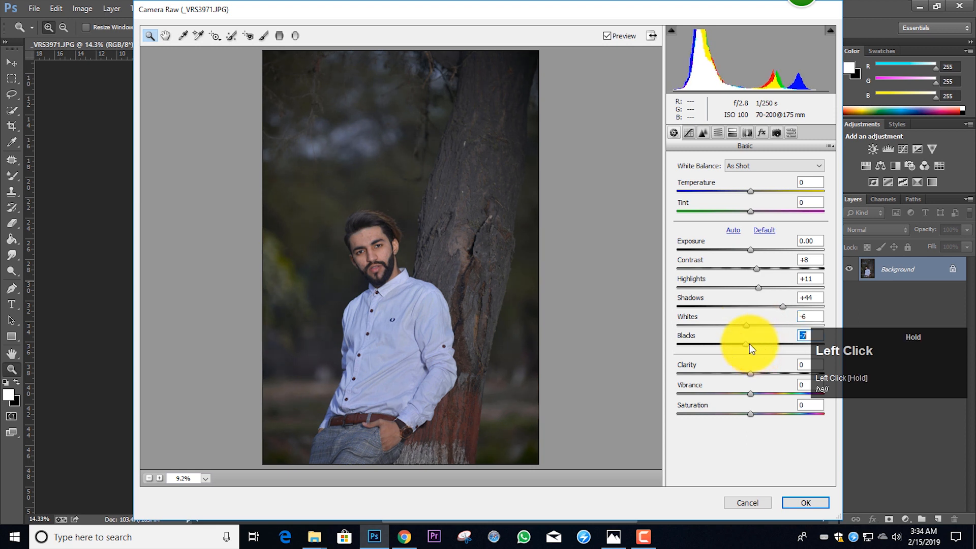
click(753, 373)
drag(754, 373, 755, 373)
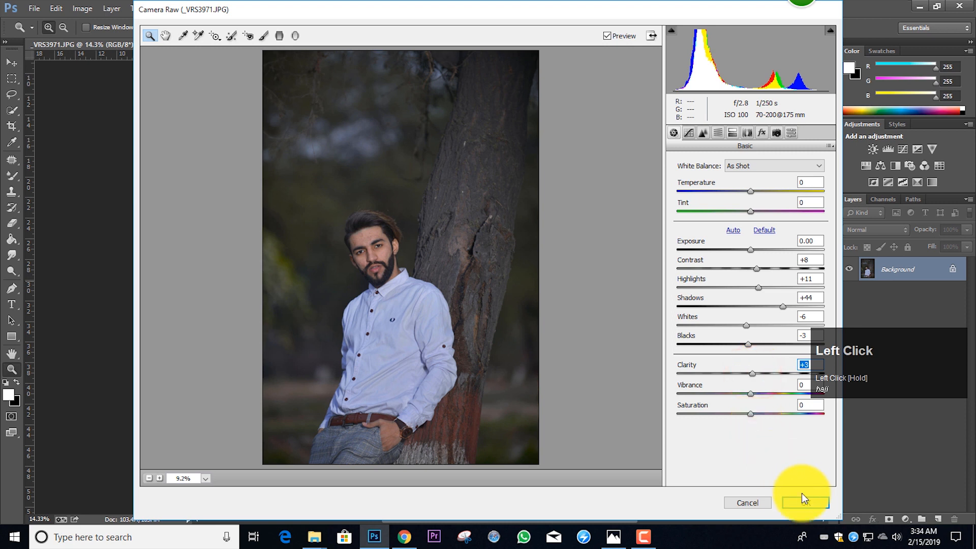
click(811, 507)
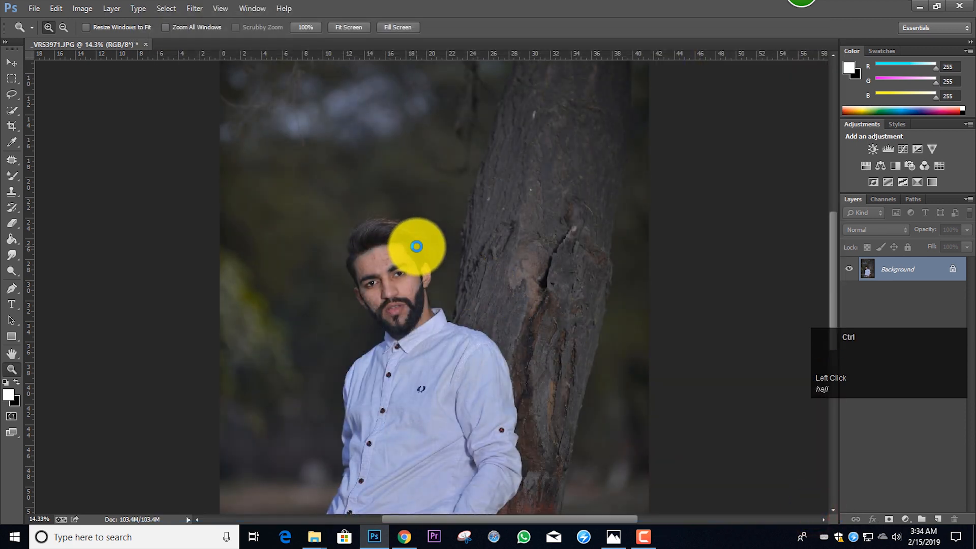
- Open the Liquify filter and push the hair's upper outline outward using the Forward Warp tool at brush size 1200
key(ctrl+shift+x)
click(18, 115)
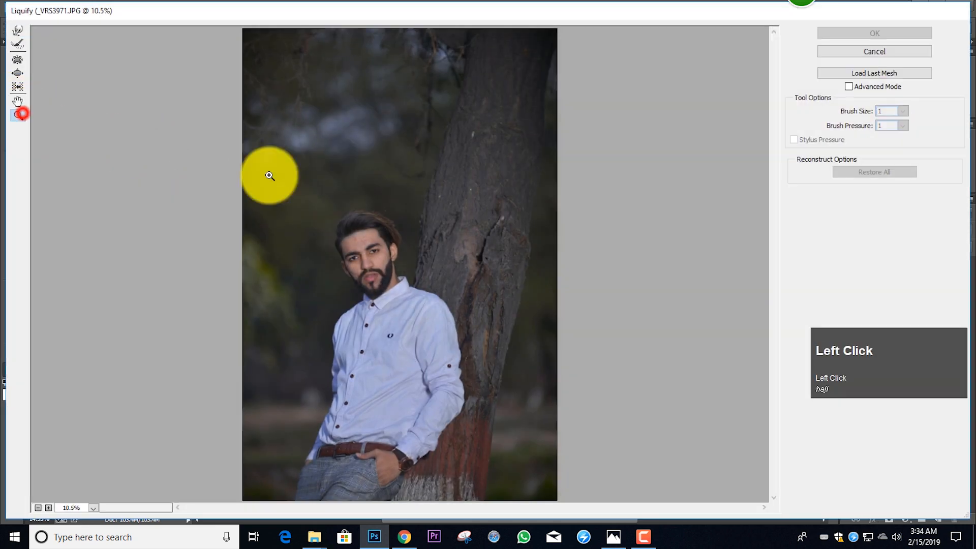
click(432, 321)
scroll(438, 302, up, 1)
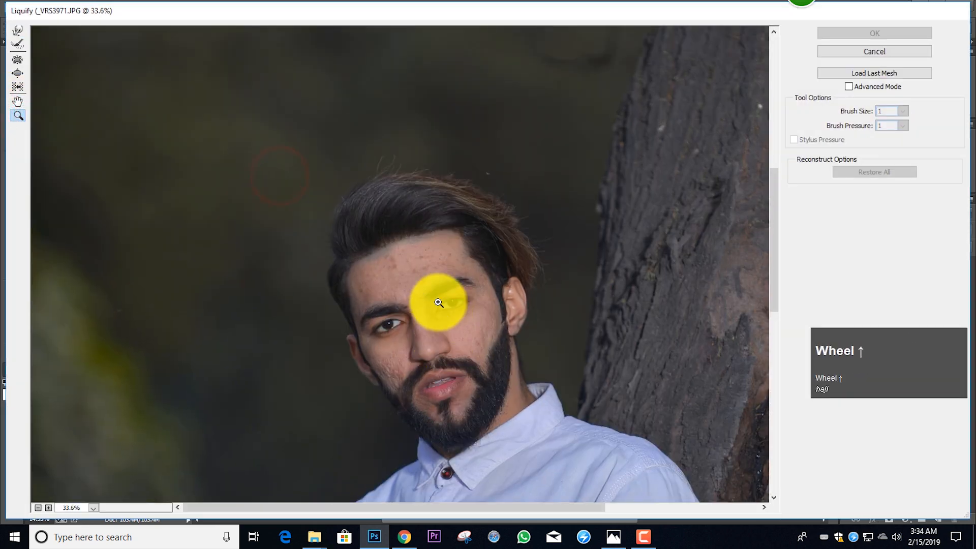
click(20, 29)
scroll(360, 211, up, 1)
key(bracketright)
key(bracketright)
key(bracketright)
key(bracketright)
key(bracketright)
key(bracketright)
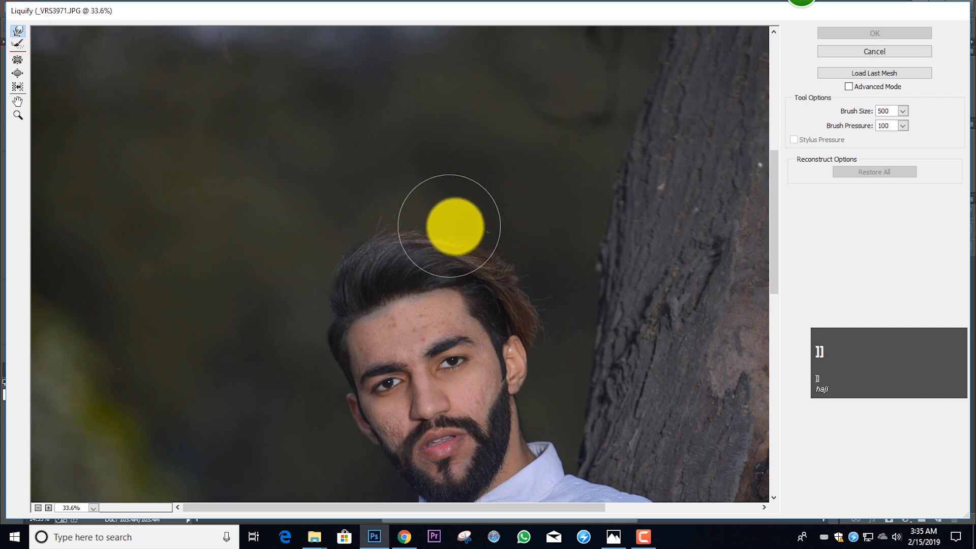
key(bracketright)
key(bracketright)
key(bracketright)
mouse_move(482, 181)
mouse_down()
mouse_move(429, 180)
mouse_move(427, 171)
mouse_up()
drag(346, 197, 342, 191)
drag(287, 238, 275, 273)
drag(317, 219, 315, 215)
drag(410, 185, 410, 179)
drag(468, 176, 471, 171)
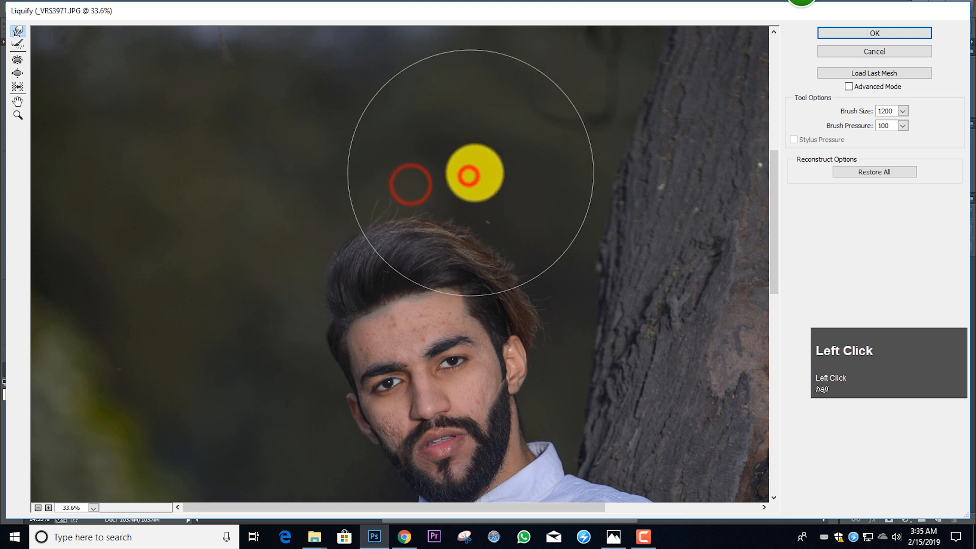
- Push the outline of the brown hair above the visible ear inward with a much smaller warp brush
key(bracketleft)
key(bracketleft)
key(bracketleft)
key(bracketleft)
key(bracketleft)
key(bracketleft)
key(bracketleft)
key(bracketleft)
key(bracketleft)
drag(551, 308, 540, 312)
key(bracketright)
drag(560, 325, 554, 324)
key(bracketright)
mouse_move(559, 286)
mouse_down()
mouse_move(511, 285)
mouse_move(536, 270)
mouse_move(519, 253)
mouse_up()
- Reshape the top and front outline of the hair with small warp nudges at brush sizes around 800 to 1000
key(bracketleft)
key(bracketleft)
key(bracketleft)
key(bracketright)
key(bracketright)
key(bracketright)
key(bracketright)
key(bracketright)
key(bracketright)
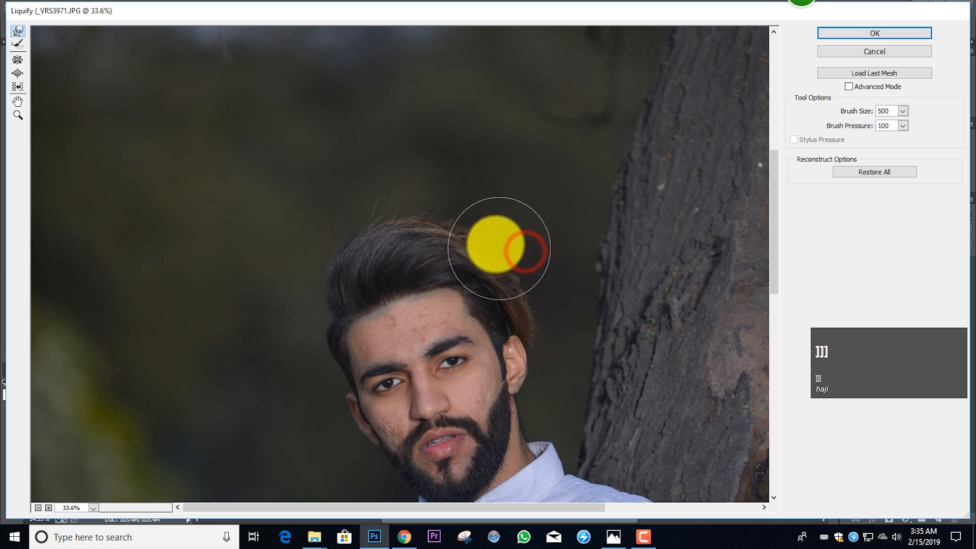
key(bracketright)
key(bracketright)
key(bracketright)
click(463, 212)
key(bracketright)
click(508, 206)
key(bracketleft)
key(bracketleft)
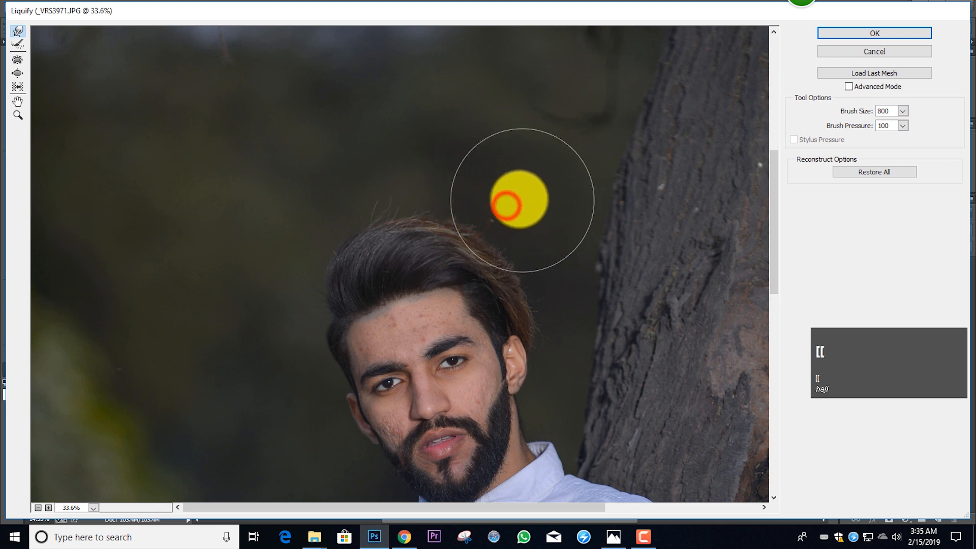
click(497, 184)
key(bracketright)
key(bracketright)
key(bracketright)
click(364, 203)
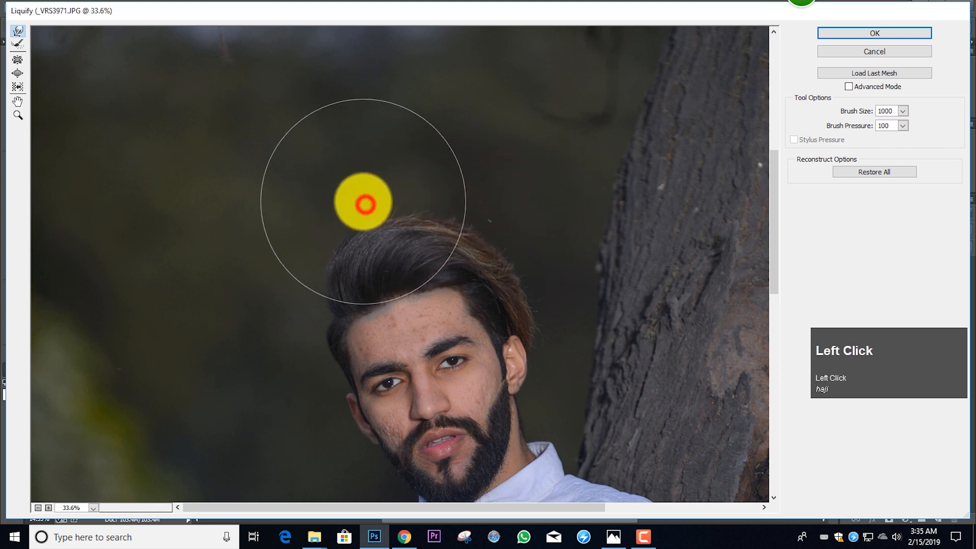
key(bracketright)
click(435, 172)
drag(328, 211, 324, 213)
- Nudge the outline beside the shadowed side of the face with a reduced warp brush
key(bracketleft)
key(bracketleft)
key(bracketleft)
key(bracketleft)
key(bracketleft)
key(bracketleft)
key(bracketleft)
key(bracketleft)
mouse_move(331, 379)
mouse_down()
mouse_move(331, 370)
mouse_move(343, 385)
mouse_move(334, 388)
mouse_up()
- Add volume to the front and top of the hair, enlarging the warp brush up to size 1200
key(bracketright)
key(bracketright)
key(bracketright)
key(bracketright)
key(bracketright)
drag(314, 283, 314, 280)
key(bracketright)
key(bracketright)
drag(375, 212, 458, 196)
key(bracketright)
key(bracketright)
key(bracketright)
drag(377, 183, 378, 183)
drag(307, 220, 304, 221)
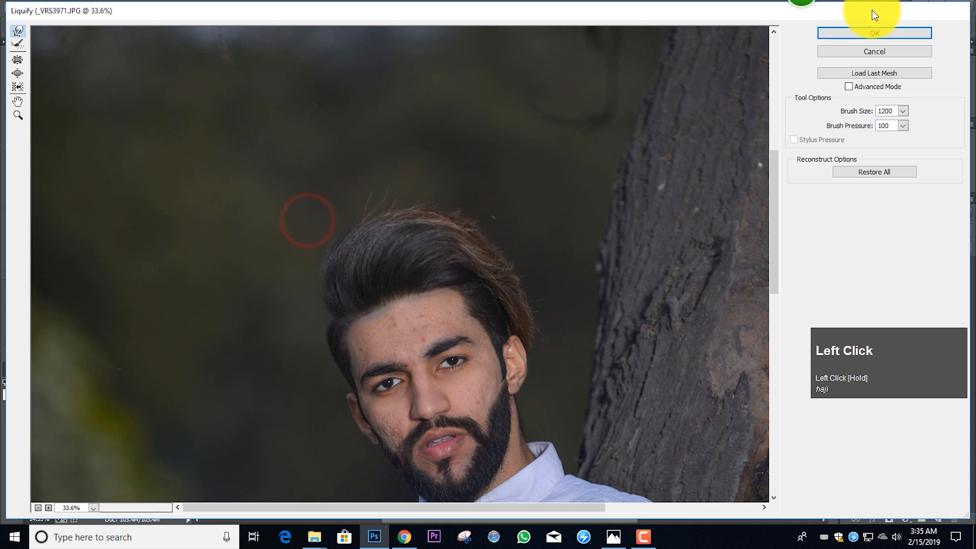
- Refine the hair's back outline with warp brush sizes 300 and 700, and apply the Liquify changes
key(bracketleft)
key(bracketleft)
key(bracketleft)
key(bracketleft)
key(bracketleft)
key(bracketleft)
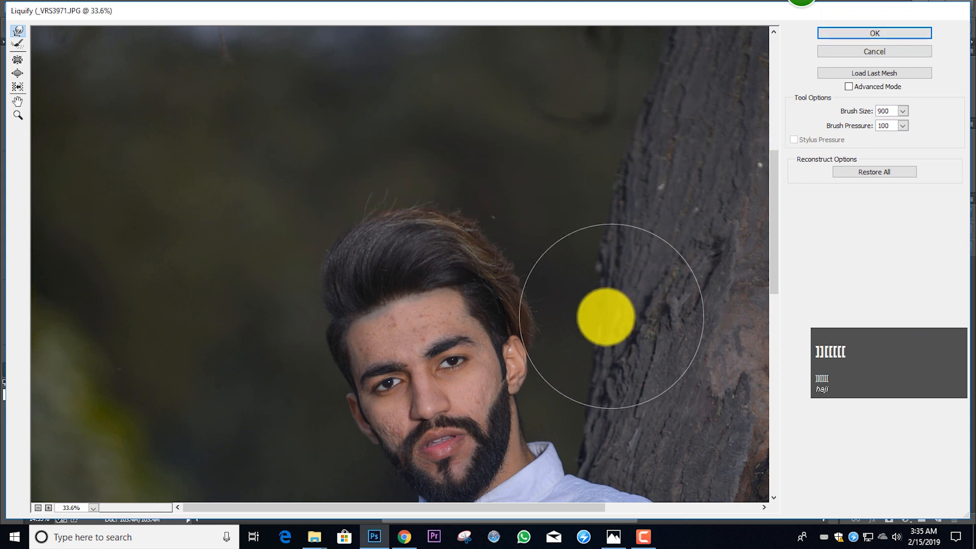
key(bracketleft)
key(bracketleft)
key(bracketleft)
click(557, 315)
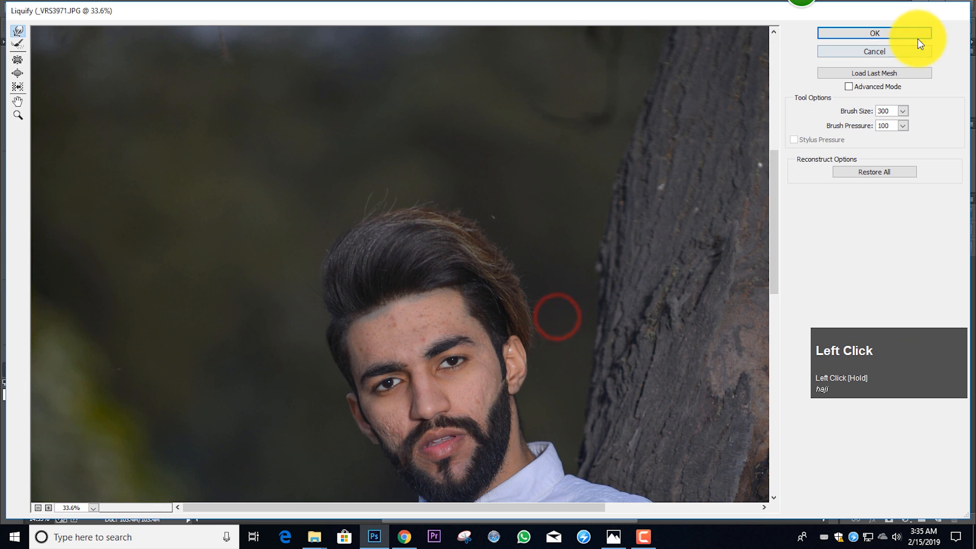
key(bracketright)
key(bracketright)
key(bracketright)
key(bracketright)
click(503, 229)
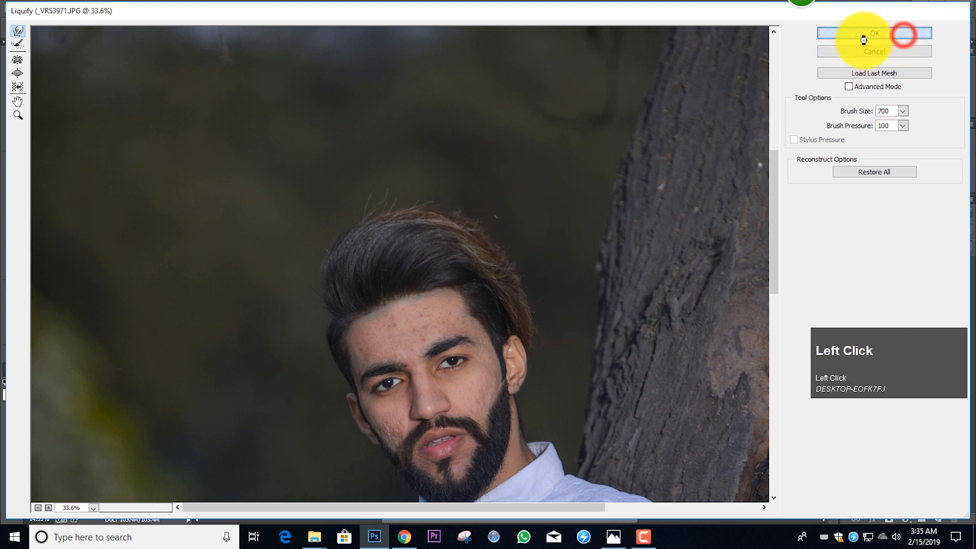
- Smooth the blemishes on the left part of the forehead using the Mixer Brush at size 125
scroll(414, 254, down, 3)
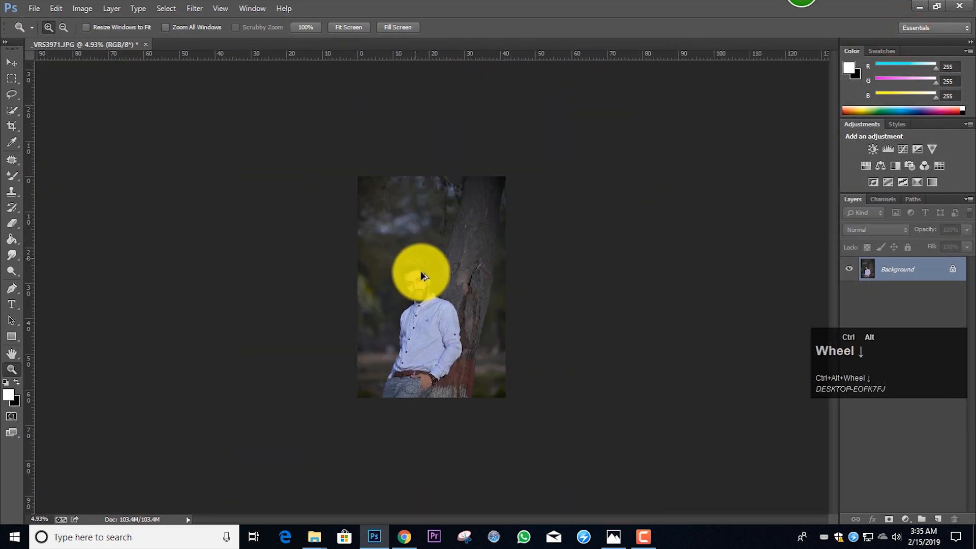
scroll(421, 274, up, 8)
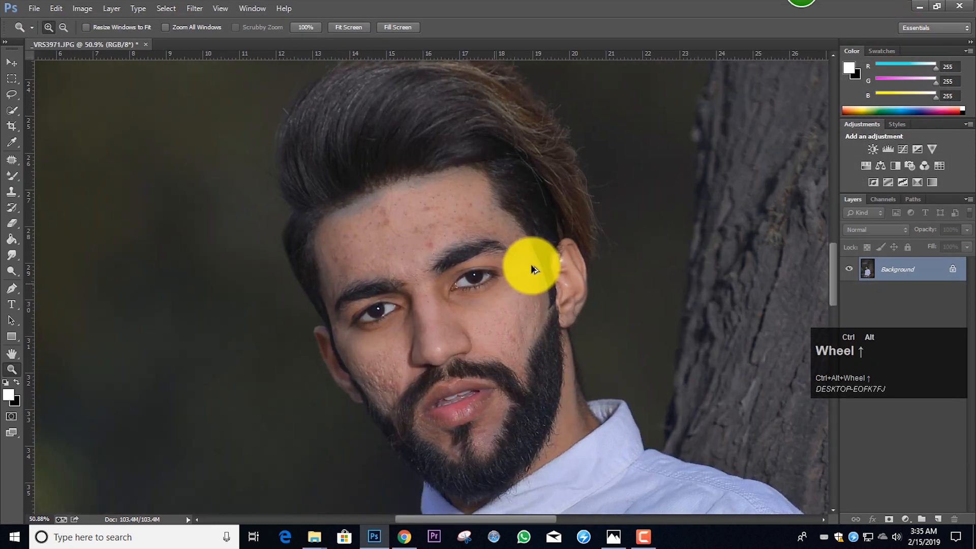
right_click(12, 174)
click(48, 209)
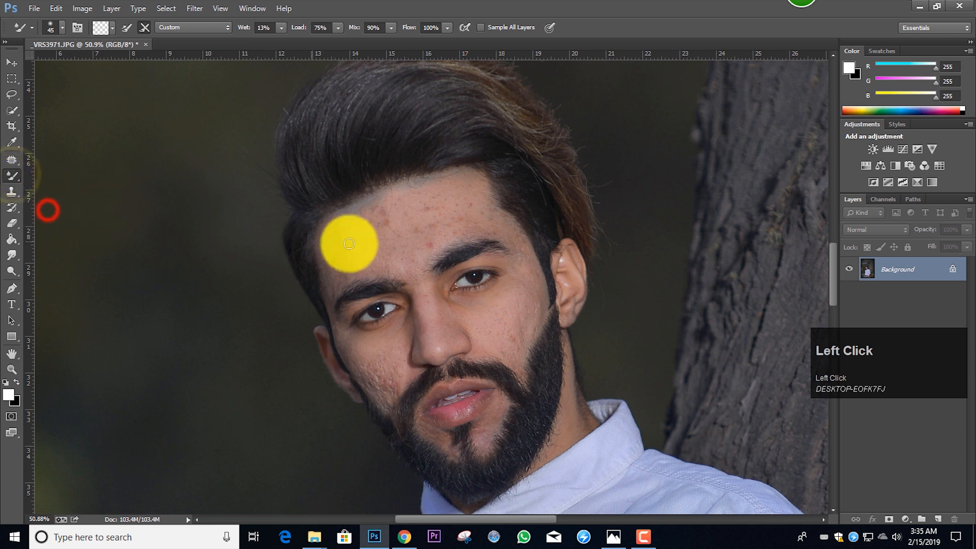
key(bracketright)
key(bracketright)
key(bracketright)
key(bracketright)
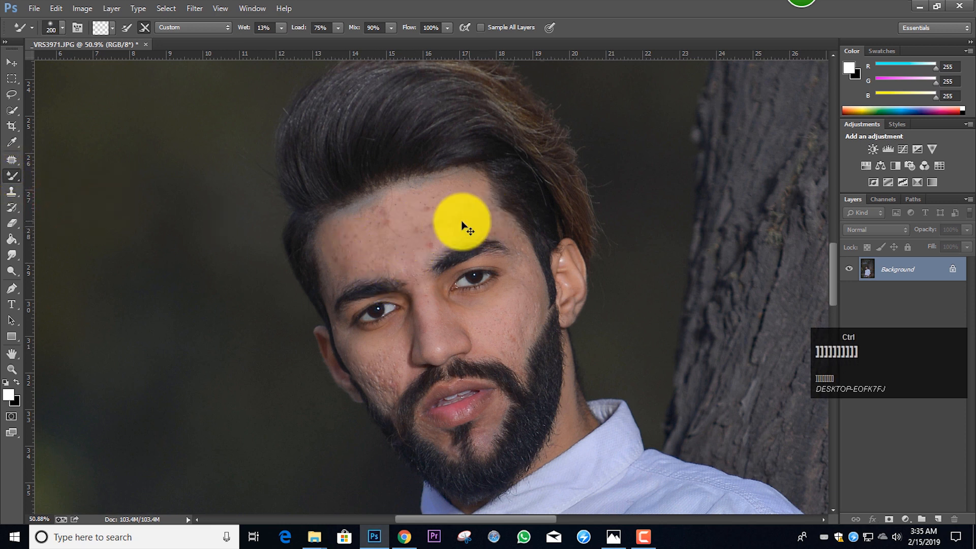
scroll(452, 223, up, 1)
scroll(452, 222, up, 1)
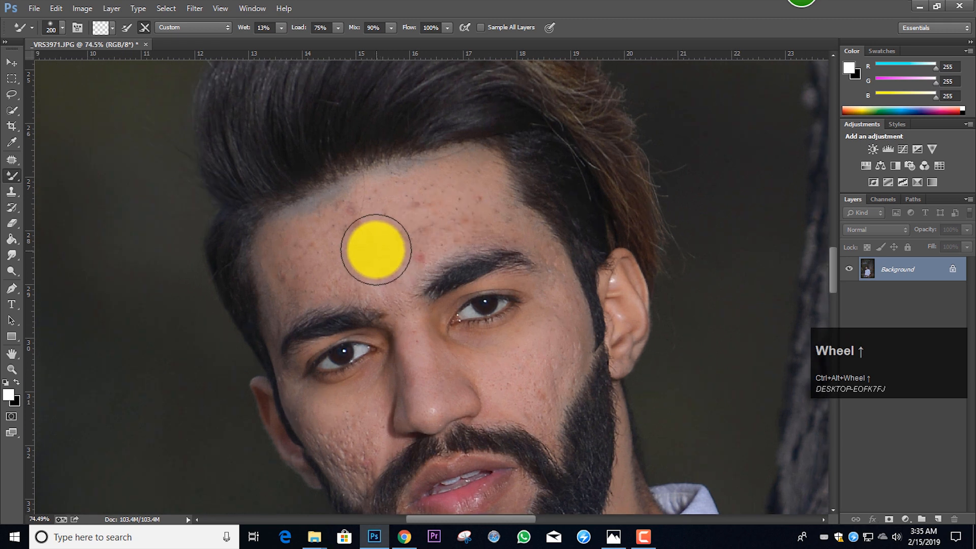
key(bracketleft)
key(bracketleft)
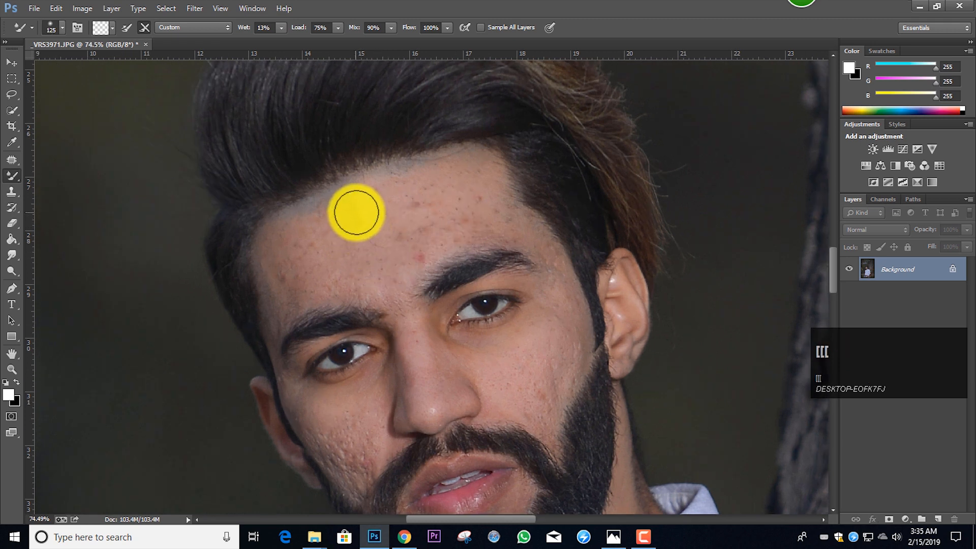
mouse_move(360, 218)
mouse_down()
mouse_move(361, 237)
mouse_move(350, 219)
mouse_move(366, 214)
mouse_move(341, 221)
mouse_move(400, 200)
mouse_move(384, 198)
mouse_move(410, 184)
mouse_move(475, 185)
mouse_move(476, 219)
mouse_move(436, 239)
mouse_move(451, 223)
mouse_move(363, 221)
mouse_move(355, 211)
mouse_move(318, 228)
mouse_move(290, 249)
mouse_move(290, 281)
mouse_move(347, 259)
mouse_move(353, 271)
mouse_move(390, 266)
mouse_move(418, 248)
mouse_move(378, 275)
mouse_move(292, 279)
mouse_move(276, 252)
mouse_move(334, 209)
mouse_move(294, 254)
mouse_move(486, 196)
mouse_move(464, 167)
mouse_move(390, 193)
mouse_move(323, 280)
mouse_up()
- Blend the remaining blemishes across the middle and right part of the forehead with a smaller Mixer Brush
key(bracketleft)
key(bracketleft)
key(bracketleft)
key(bracketright)
key(bracketright)
key(bracketleft)
key(bracketleft)
drag(363, 278, 395, 278)
key(bracketright)
mouse_move(472, 221)
mouse_down()
mouse_move(490, 214)
mouse_move(512, 224)
mouse_move(483, 187)
mouse_up()
key(bracketleft)
click(515, 232)
mouse_move(514, 231)
mouse_down()
mouse_move(556, 257)
mouse_move(562, 281)
mouse_move(625, 296)
mouse_up()
- Smooth the skin of the right temple beside the eye using the Mixer Brush at sizes 80 and 100
scroll(685, 285, up, 2)
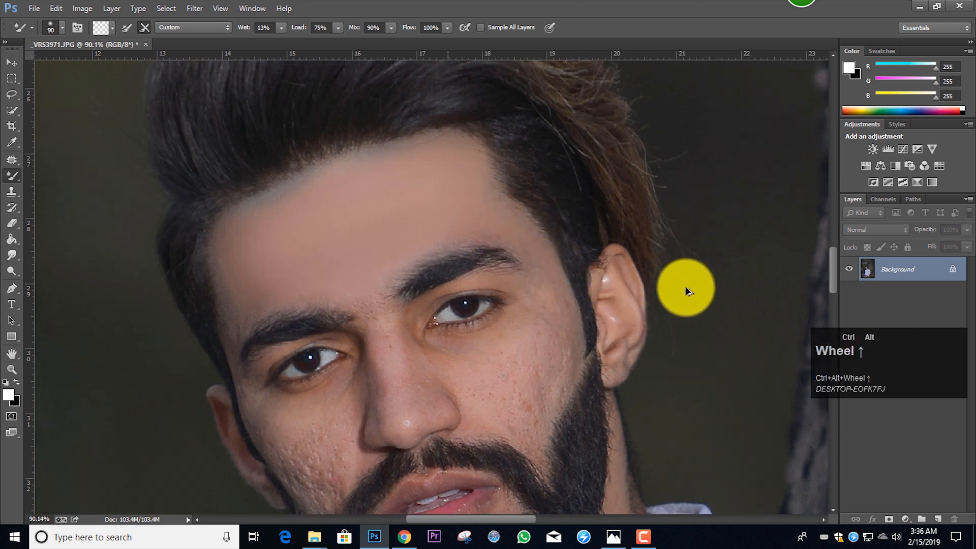
scroll(681, 287, down, 1)
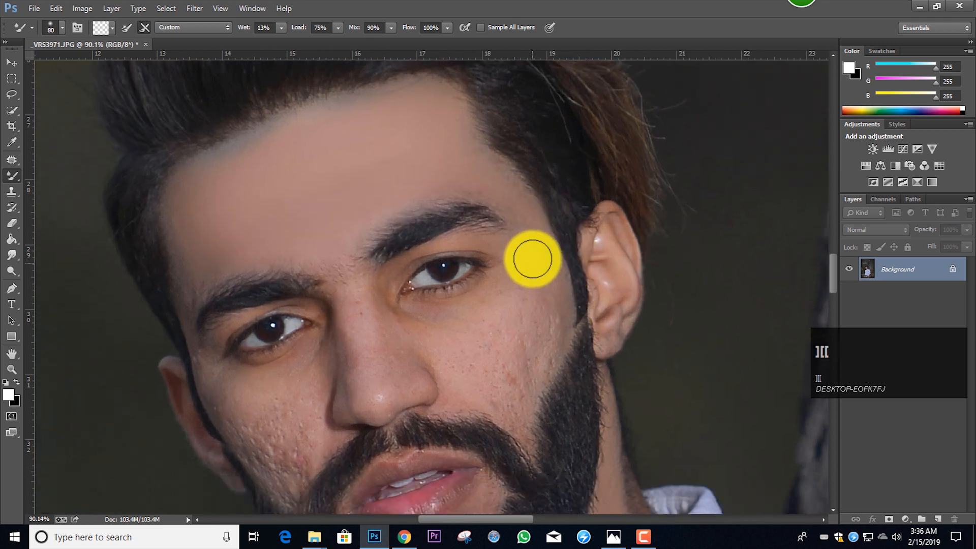
mouse_move(533, 259)
mouse_down()
mouse_move(511, 196)
mouse_move(475, 174)
mouse_move(544, 271)
mouse_move(544, 331)
mouse_up()
key(bracketright)
key(bracketleft)
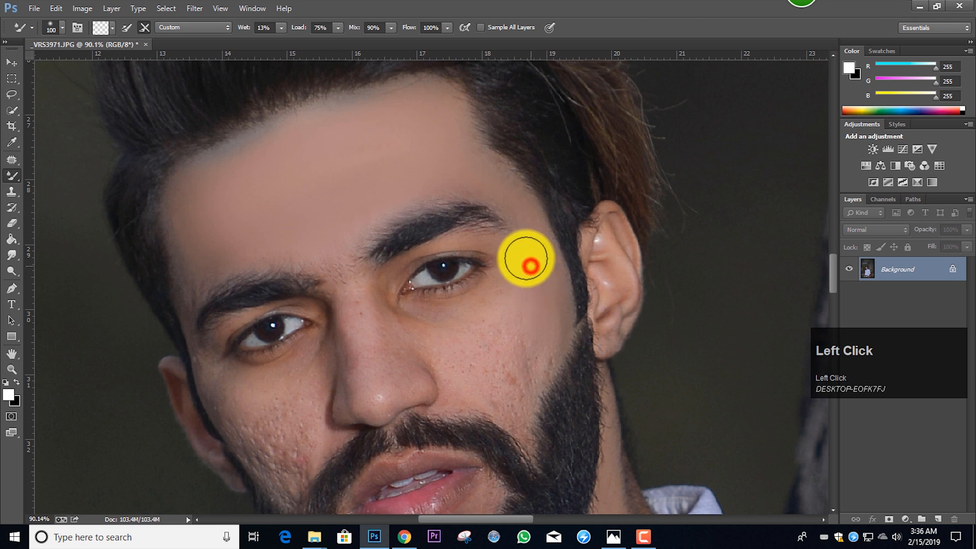
mouse_move(520, 207)
mouse_down()
mouse_move(471, 183)
mouse_move(538, 276)
mouse_up()
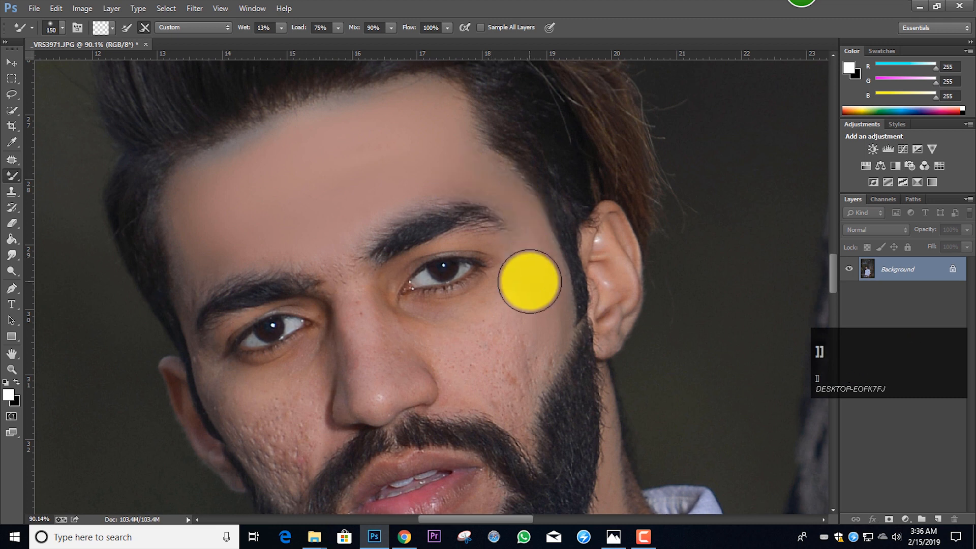
scroll(529, 284, down, 2)
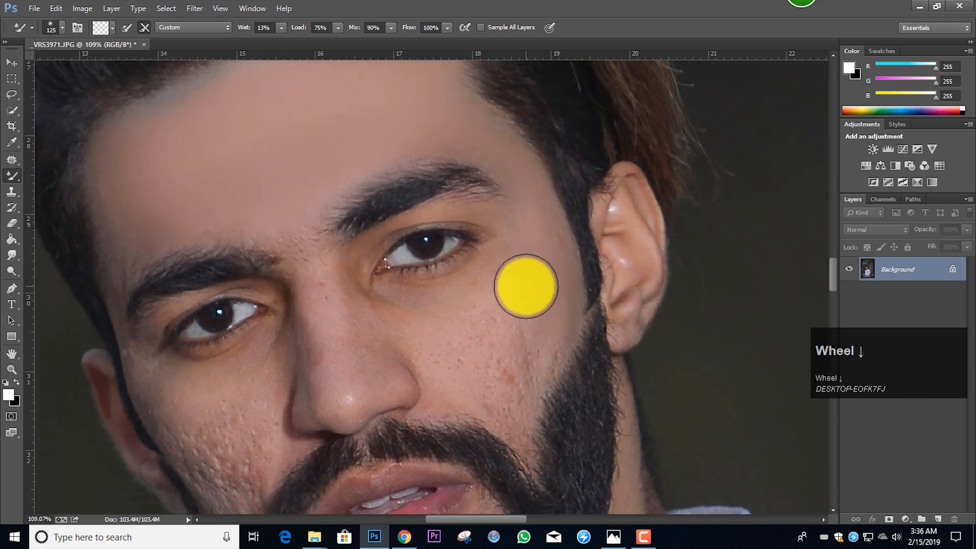
- Blend the skin from the right temple down over the outer cheek and across beneath the eye with a larger Mixer Brush
key(bracketright)
mouse_move(532, 236)
mouse_down()
mouse_move(501, 159)
mouse_move(536, 211)
mouse_move(554, 315)
mouse_up()
mouse_move(529, 303)
mouse_down()
mouse_move(527, 335)
mouse_move(521, 269)
mouse_up()
mouse_move(517, 284)
mouse_down()
mouse_move(488, 321)
mouse_move(522, 363)
mouse_move(526, 352)
mouse_move(496, 352)
mouse_move(517, 286)
mouse_move(520, 252)
mouse_move(506, 232)
mouse_move(514, 222)
mouse_move(437, 215)
mouse_move(355, 252)
mouse_up()
- Smooth the skin close to the outer and inner corners of the right eye with a much smaller Mixer Brush
key(bracketright)
key(bracketleft)
key(bracketleft)
key(bracketleft)
key(bracketleft)
key(bracketleft)
click(510, 231)
key(bracketleft)
key(bracketleft)
key(bracketleft)
click(355, 264)
- Blend the skin of the right cheek below the eye with the Mixer Brush enlarged to size 100
key(bracketright)
key(bracketright)
key(bracketright)
key(bracketright)
key(bracketright)
click(386, 308)
key(bracketleft)
click(481, 295)
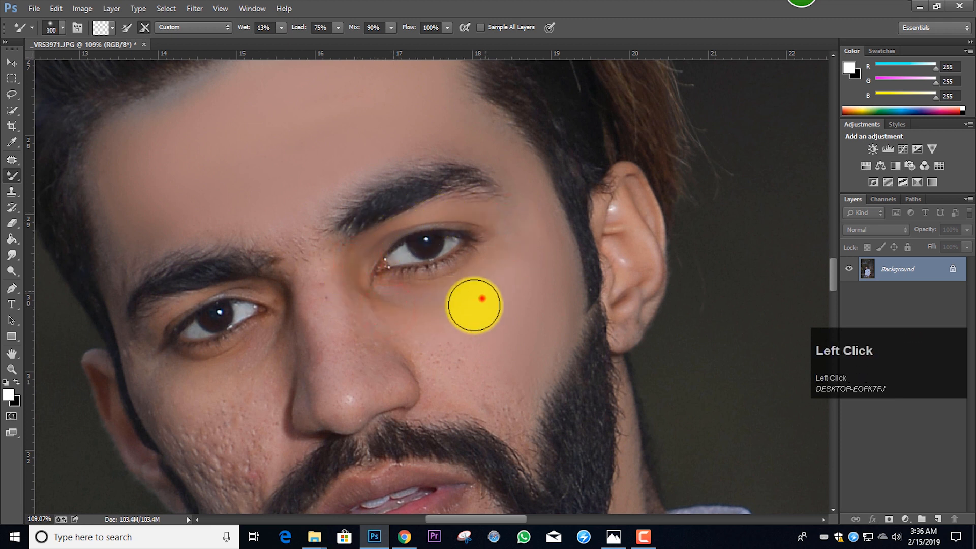
- Smooth the nose bridge and the area between the eyebrows, using the Mixer Brush at size 80 between the brows
mouse_move(371, 310)
mouse_down()
mouse_move(354, 295)
mouse_move(366, 370)
mouse_move(355, 307)
mouse_move(324, 302)
mouse_move(320, 285)
mouse_move(342, 387)
mouse_move(328, 299)
mouse_up()
key(bracketright)
key(bracketleft)
drag(291, 203, 283, 196)
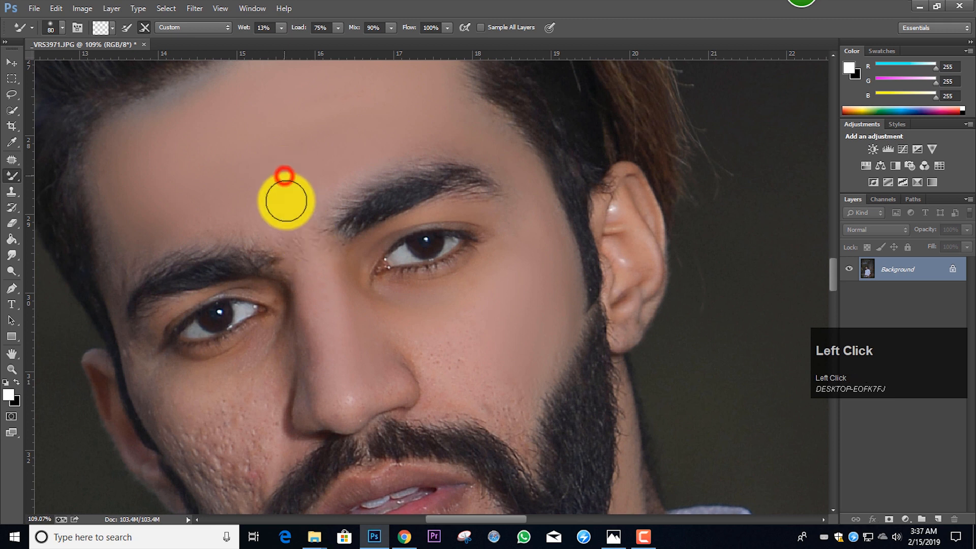
- Remove the spots on the lower right cheek above the moustache and blend the skin toward the nose tip
key(bracketright)
key(bracketright)
mouse_move(409, 319)
mouse_down()
mouse_move(461, 356)
mouse_move(445, 372)
mouse_move(514, 404)
mouse_move(511, 417)
mouse_move(519, 385)
mouse_up()
key(bracketleft)
drag(523, 349, 454, 344)
mouse_move(441, 341)
mouse_down()
mouse_move(389, 335)
mouse_move(417, 338)
mouse_move(444, 379)
mouse_move(441, 396)
mouse_move(415, 347)
mouse_move(389, 343)
mouse_move(358, 350)
mouse_move(383, 378)
mouse_move(360, 388)
mouse_up()
- Smooth the side of the nose with a larger Mixer Brush, and reduce the brush for the left cheek
scroll(327, 333, up, 1)
key(bracketright)
key(bracketright)
click(316, 296)
scroll(316, 303, down, 5)
key(bracketleft)
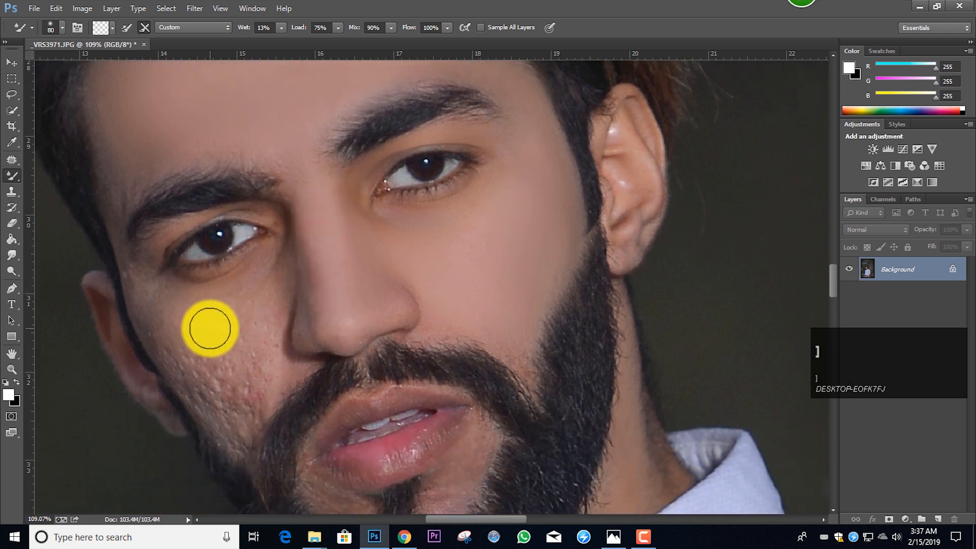
- Smooth the skin beneath the left eye and across the upper left cheek with varying Mixer Brush sizes
mouse_move(153, 255)
mouse_down()
mouse_move(150, 301)
mouse_move(150, 287)
mouse_move(172, 331)
mouse_move(194, 318)
mouse_move(219, 335)
mouse_move(233, 327)
mouse_move(249, 378)
mouse_move(237, 384)
mouse_move(224, 369)
mouse_move(256, 314)
mouse_move(263, 348)
mouse_move(251, 353)
mouse_move(252, 320)
mouse_move(274, 273)
mouse_up()
key(bracketright)
key(bracketright)
key(bracketleft)
key(bracketleft)
key(bracketright)
key(bracketright)
mouse_move(280, 270)
mouse_down()
mouse_move(275, 296)
mouse_move(267, 279)
mouse_move(241, 305)
mouse_up()
mouse_move(264, 283)
mouse_down()
mouse_move(198, 338)
mouse_move(188, 333)
mouse_move(203, 362)
mouse_move(145, 296)
mouse_move(124, 286)
mouse_up()
- Blend the skin at the left temple beside the eyebrow with a much smaller Mixer Brush
key(bracketright)
key(bracketleft)
key(bracketleft)
key(bracketleft)
key(bracketleft)
key(bracketleft)
key(bracketleft)
key(bracketleft)
mouse_move(130, 173)
mouse_down()
mouse_move(118, 222)
mouse_move(122, 187)
mouse_up()
key(bracketright)
key(bracketright)
key(bracketright)
- Blend the skin between the eyebrows, down the side of the nose and on the inner left cheek
mouse_move(190, 131)
mouse_down()
mouse_move(187, 148)
mouse_move(133, 159)
mouse_move(272, 148)
mouse_move(309, 320)
mouse_move(308, 308)
mouse_up()
key(bracketleft)
key(bracketleft)
key(bracketleft)
key(bracketright)
key(bracketright)
key(bracketright)
key(bracketright)
drag(270, 253, 262, 277)
- Smooth the outer edge of the left cheek and temple along the hairline with a small Mixer Brush
key(bracketleft)
key(bracketleft)
key(bracketleft)
drag(143, 277, 134, 268)
key(bracketleft)
key(bracketleft)
drag(114, 228, 134, 273)
key(bracketright)
key(bracketright)
key(bracketright)
drag(122, 171, 123, 196)
- Blend the acne marks on the lower left cheek down to the edge of the beard
key(bracketright)
scroll(161, 300, down, 1)
key(bracketleft)
mouse_move(139, 269)
mouse_down()
mouse_move(162, 287)
mouse_move(174, 260)
mouse_move(158, 243)
mouse_move(212, 315)
mouse_move(229, 316)
mouse_move(246, 292)
mouse_move(265, 316)
mouse_move(259, 301)
mouse_move(249, 340)
mouse_move(220, 335)
mouse_move(188, 284)
mouse_move(249, 305)
mouse_move(256, 327)
mouse_up()
scroll(161, 289, down, 2)
key(bracketright)
key(bracketright)
key(bracketleft)
mouse_move(276, 279)
mouse_down()
mouse_move(230, 357)
mouse_move(238, 354)
mouse_move(147, 238)
mouse_move(230, 246)
mouse_up()
- Even out the middle of the left cheek with a larger Mixer Brush
key(bracketright)
key(bracketright)
key(bracketright)
key(bracketright)
mouse_move(230, 242)
mouse_down()
mouse_move(251, 268)
mouse_move(254, 305)
mouse_move(198, 291)
mouse_move(162, 222)
mouse_up()
- Smooth the shadowed side of the nose using the Mixer Brush at size 50
key(bracketleft)
key(bracketleft)
key(bracketleft)
key(bracketleft)
key(bracketleft)
mouse_move(308, 181)
mouse_down()
mouse_move(323, 252)
mouse_move(309, 258)
mouse_move(389, 235)
mouse_move(319, 222)
mouse_up()
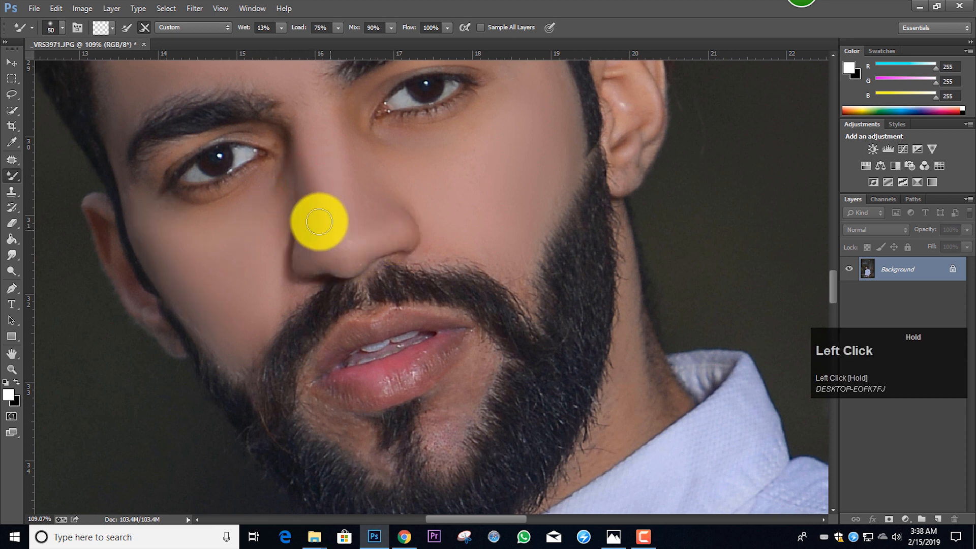
click(318, 210)
- Smooth the two bare skin patches below the lower lip on either side of the chin hair
scroll(394, 338, down, 2)
key(bracketright)
mouse_move(466, 311)
mouse_down()
mouse_move(452, 376)
mouse_move(451, 352)
mouse_move(479, 315)
mouse_move(441, 373)
mouse_move(435, 366)
mouse_move(441, 379)
mouse_up()
key(bracketright)
key(bracketleft)
key(bracketleft)
mouse_move(319, 360)
mouse_down()
mouse_move(363, 386)
mouse_move(382, 413)
mouse_move(437, 370)
mouse_up()
- Smooth the neck skin between the beard and the shirt collar using the Mixer Brush at size 70
key(bracketright)
mouse_move(651, 335)
mouse_down()
mouse_move(638, 304)
mouse_move(639, 357)
mouse_move(605, 390)
mouse_up()
mouse_move(608, 369)
mouse_down()
mouse_move(618, 335)
mouse_move(609, 315)
mouse_up()
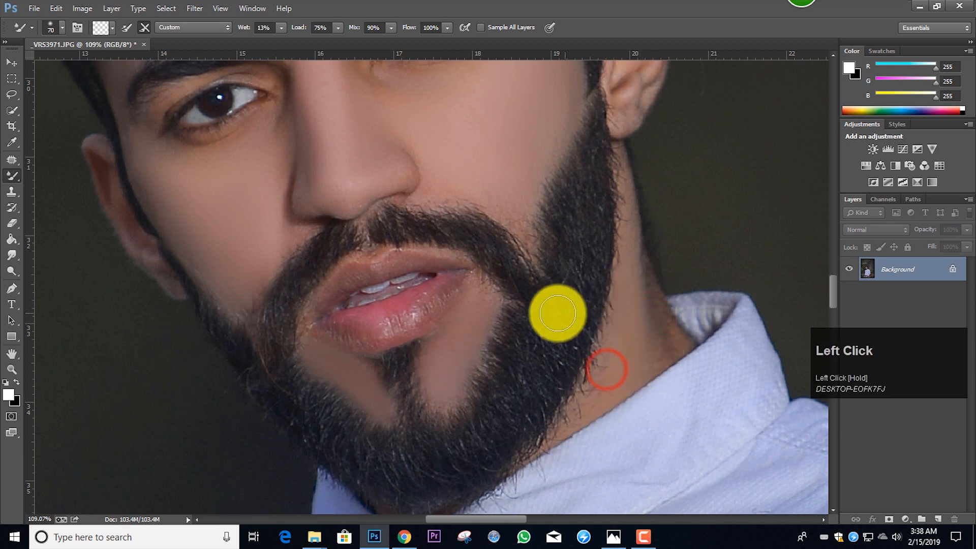
- Refine the right cheek above the moustache and the edge of the nostril, using Mixer Brush sizes 80 and 90 on the cheek
key(bracketright)
drag(477, 160, 494, 191)
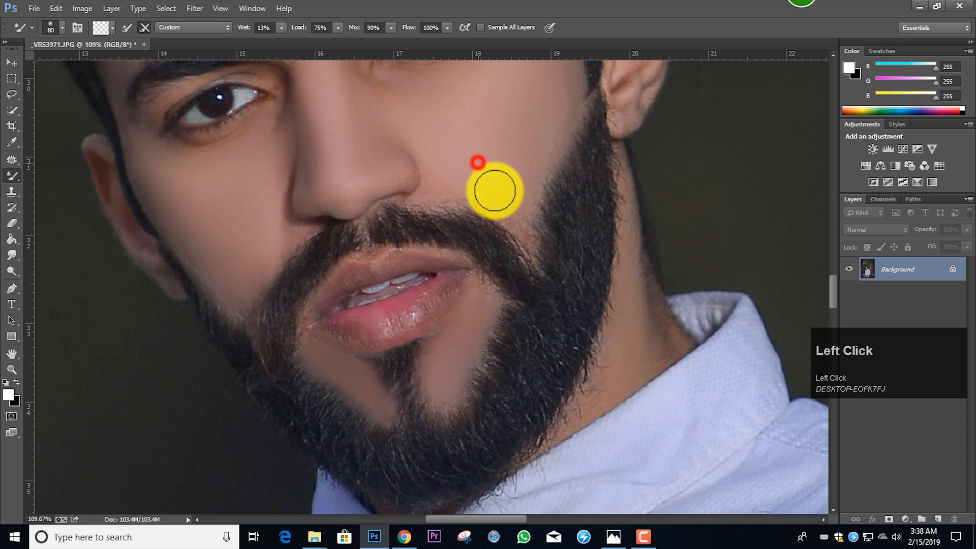
scroll(385, 192, up, 2)
key(bracketleft)
key(bracketleft)
key(bracketleft)
mouse_move(383, 190)
mouse_down()
mouse_move(401, 220)
mouse_move(384, 157)
mouse_move(392, 153)
mouse_up()
key(bracketright)
key(bracketright)
key(bracketright)
key(bracketright)
mouse_move(439, 162)
mouse_down()
mouse_move(472, 145)
mouse_move(470, 166)
mouse_up()
- Smooth the skin of the hand in the trouser pocket using the Mixer Brush at size 250
ctrl+scroll(412, 259, down, 2)
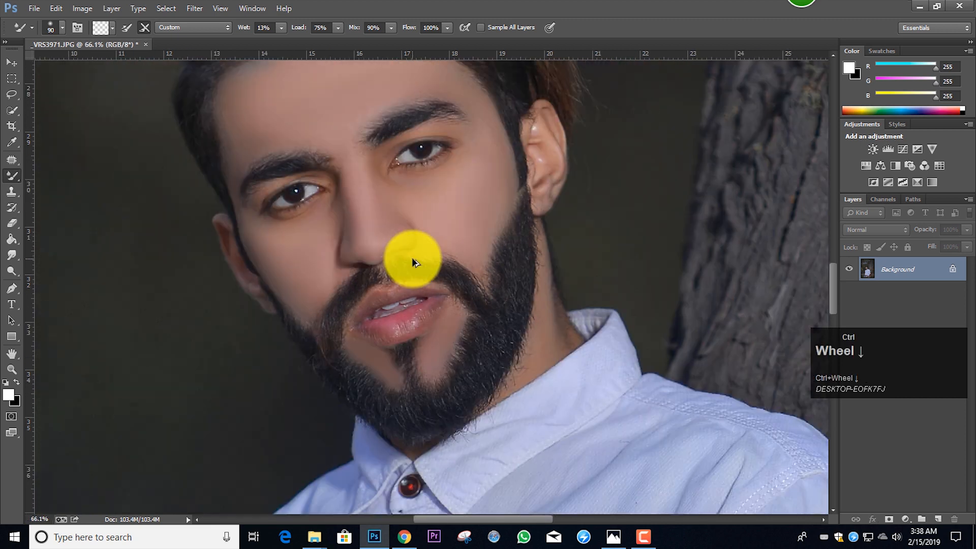
ctrl+scroll(412, 262, down, 7)
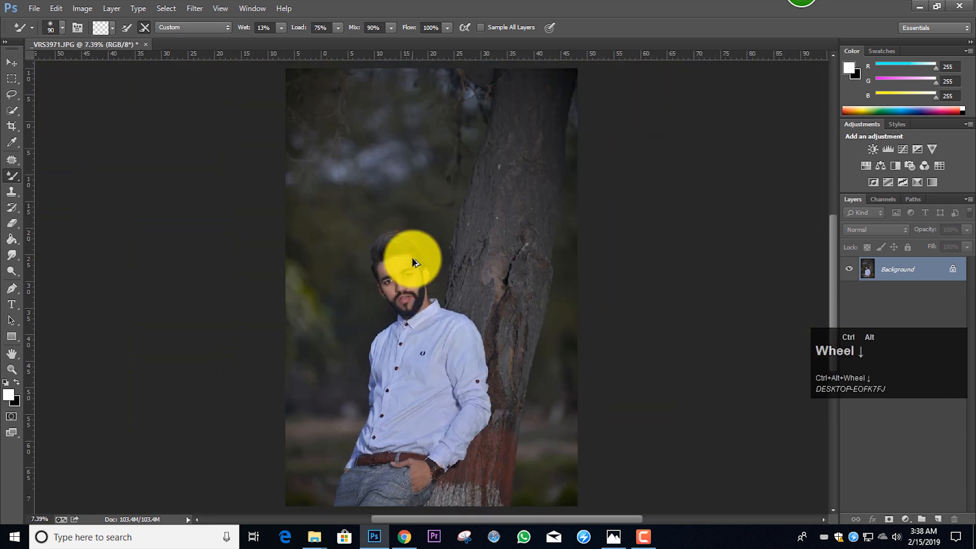
ctrl+alt+scroll(404, 394, up, 5)
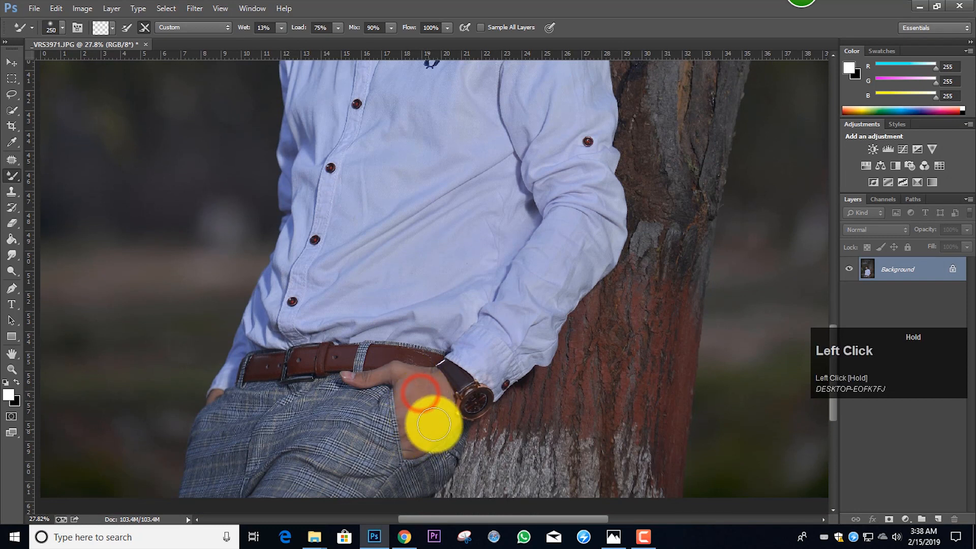
- Brighten the skin of the hand in the trouser pocket using the Dodge tool at size 800, Midtones range and 9% exposure
click(11, 270)
key(bracketright)
key(bracketright)
key(bracketright)
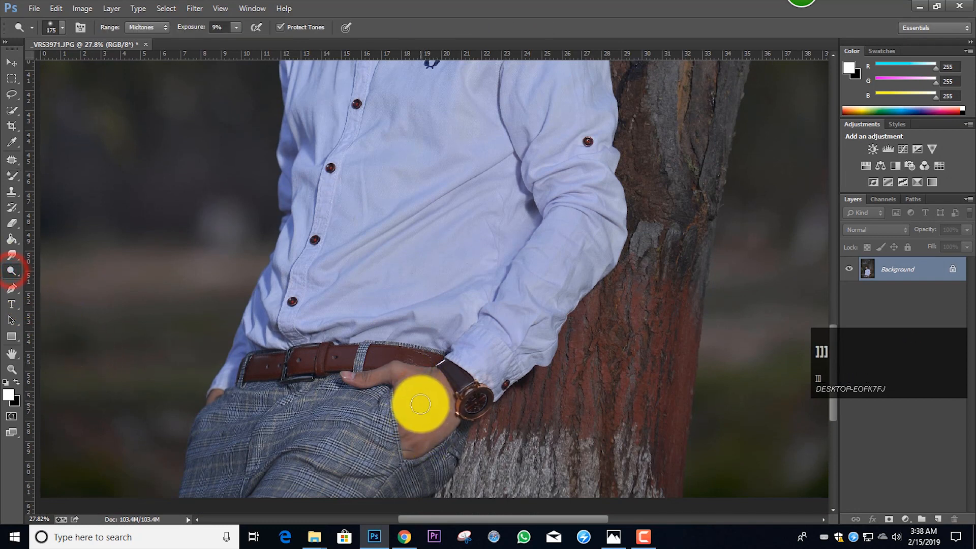
key(bracketright)
key(bracketright)
key(bracketright)
key(bracketright)
key(bracketright)
key(bracketright)
key(bracketright)
click(421, 403)
click(421, 426)
click(408, 443)
click(399, 427)
click(386, 451)
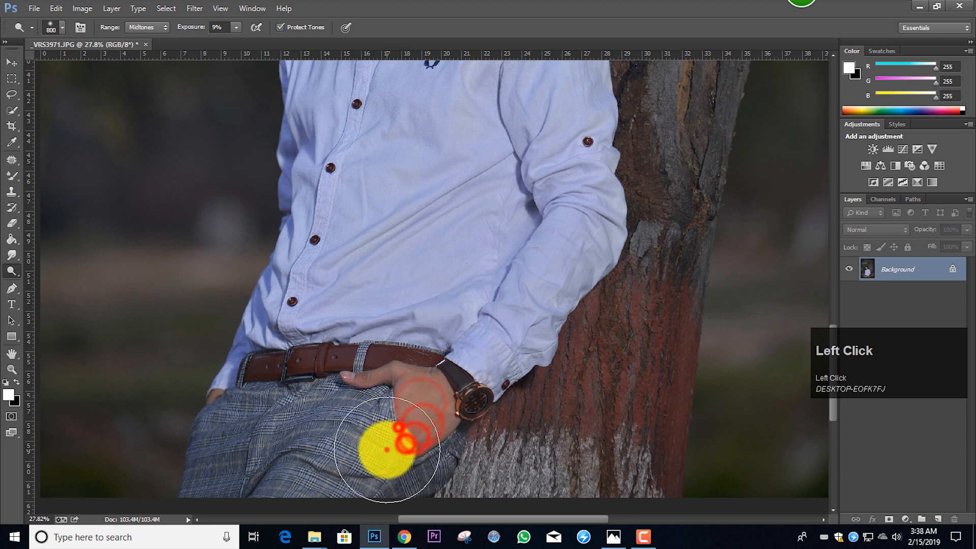
- Brighten the lower face around the lips and chin with the Dodge tool at a smaller brush size
scroll(398, 330, up, 1)
scroll(398, 331, up, 5)
key(bracketleft)
key(bracketleft)
key(bracketleft)
key(bracketleft)
key(bracketleft)
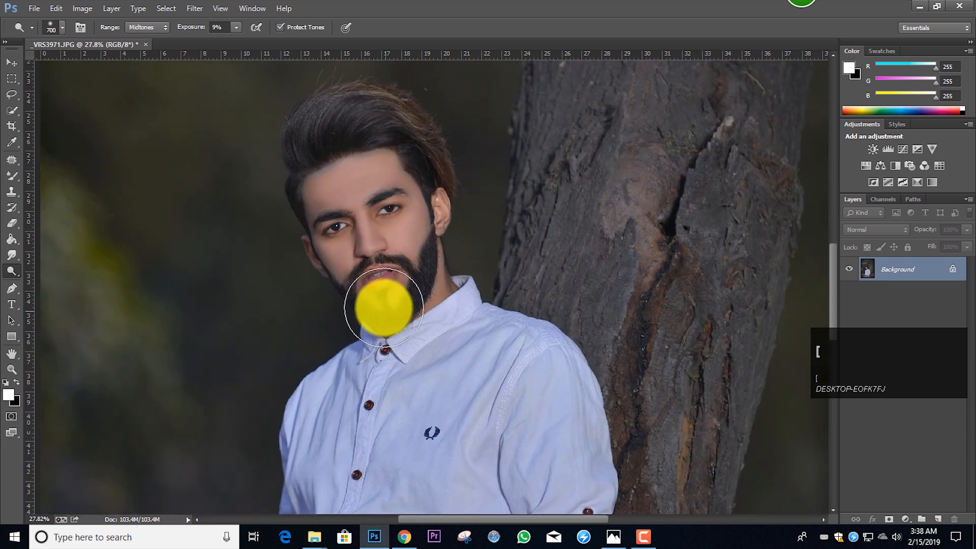
click(361, 294)
click(368, 294)
click(369, 296)
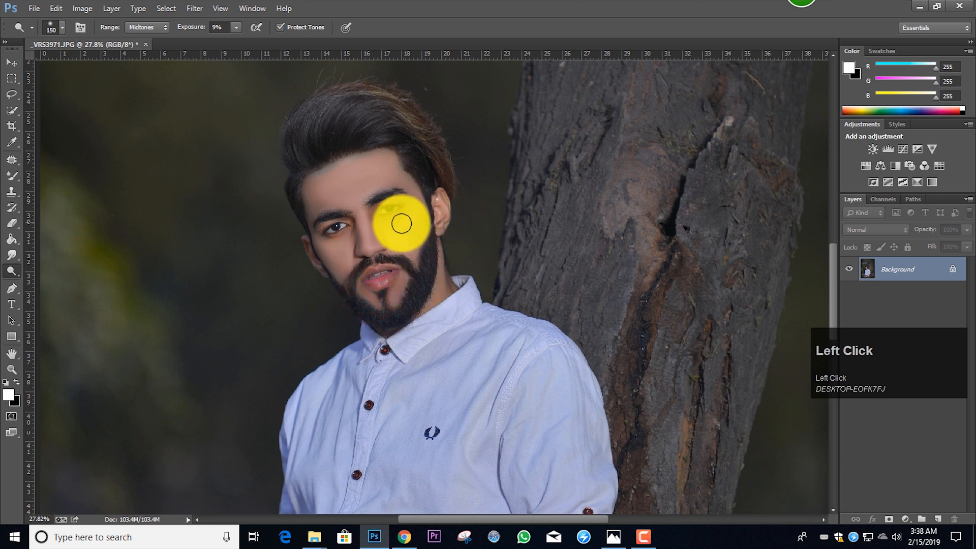
- Smooth the cheek beside the nose, up towards the temple, using the Mixer Brush at size 100
scroll(342, 257, up, 5)
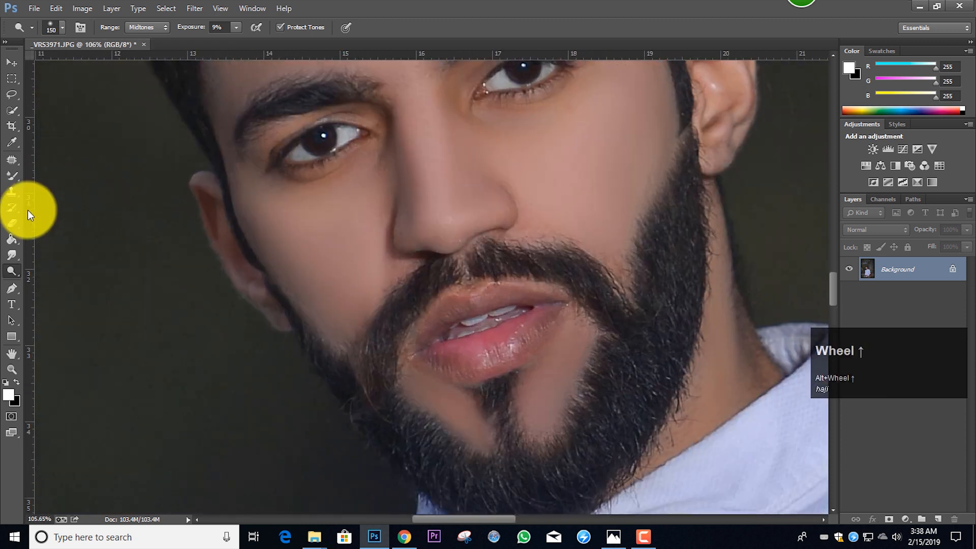
right_click(19, 176)
click(50, 210)
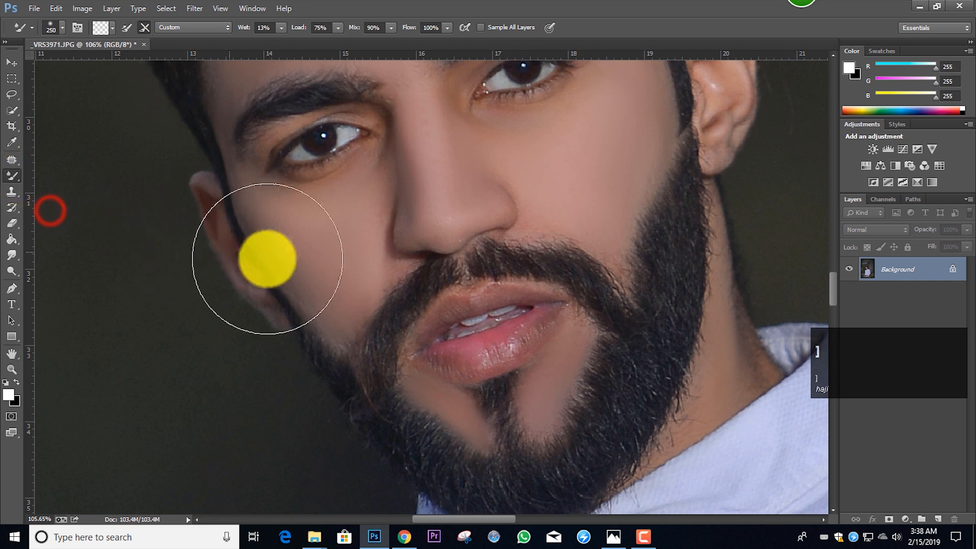
click(346, 215)
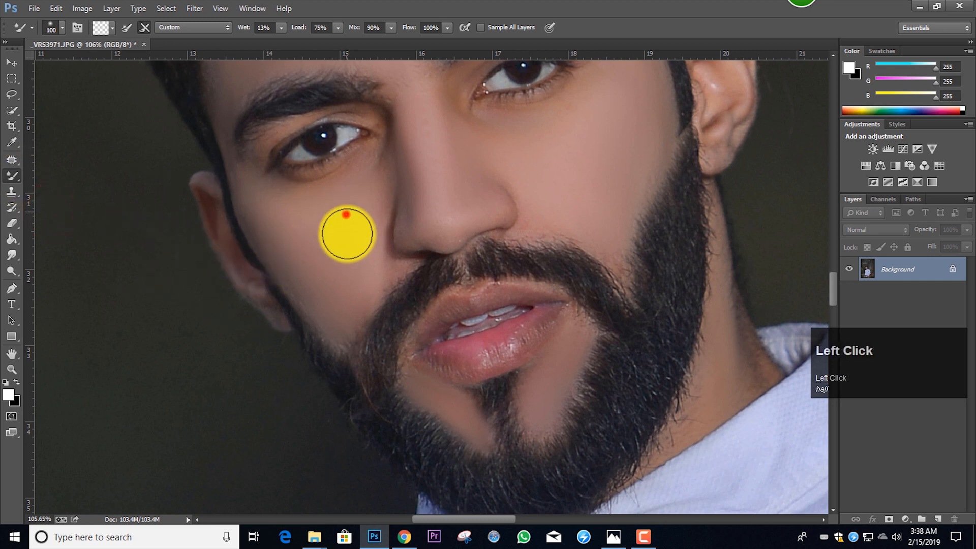
mouse_move(344, 226)
mouse_down()
mouse_move(342, 288)
mouse_move(270, 218)
mouse_move(346, 209)
mouse_move(355, 197)
mouse_move(361, 248)
mouse_move(379, 261)
mouse_move(358, 244)
mouse_move(295, 234)
mouse_move(326, 277)
mouse_move(311, 218)
mouse_move(366, 197)
mouse_move(381, 146)
mouse_move(326, 109)
mouse_move(275, 131)
mouse_move(253, 159)
mouse_up()
- Smooth the side of the nose from the inner eye corner at Mixer Brush size 50 and the nose tip at size 70
key([)
key([)
key([)
key([)
key([)
key([)
key([)
key(])
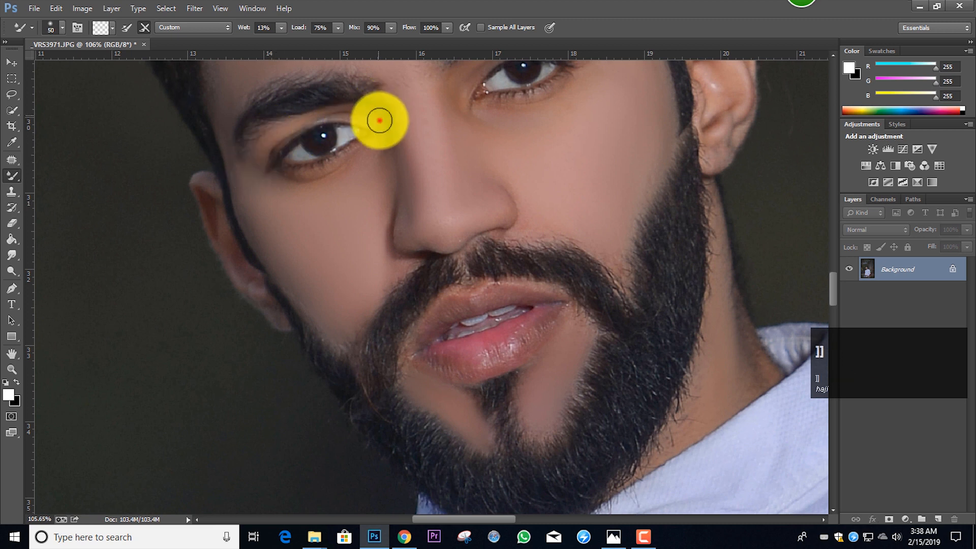
drag(379, 121, 381, 191)
key(])
key(])
drag(412, 231, 439, 220)
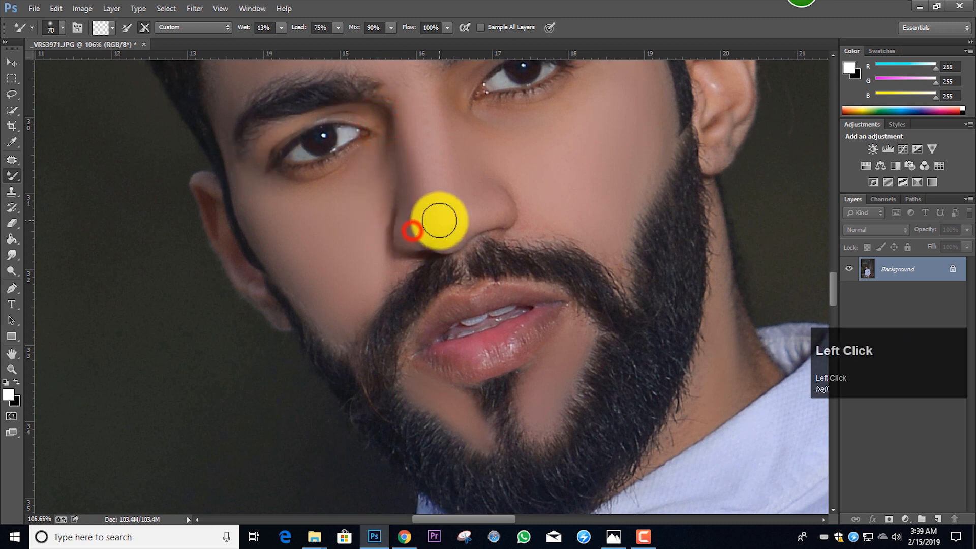
- Apply the Imagenomic Portraiture filter to the whole photo with the Smoothing: Medium preset
scroll(439, 221, down, 10)
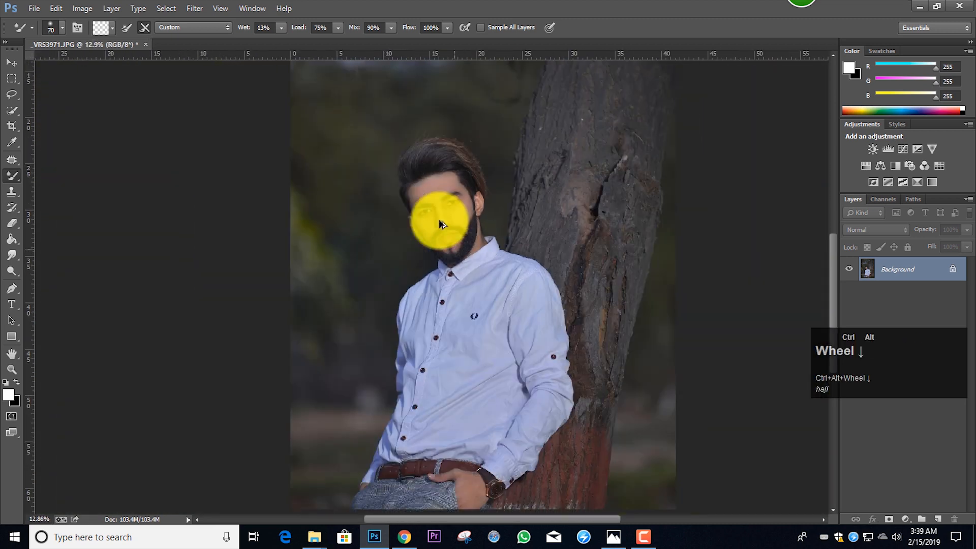
scroll(437, 221, down, 2)
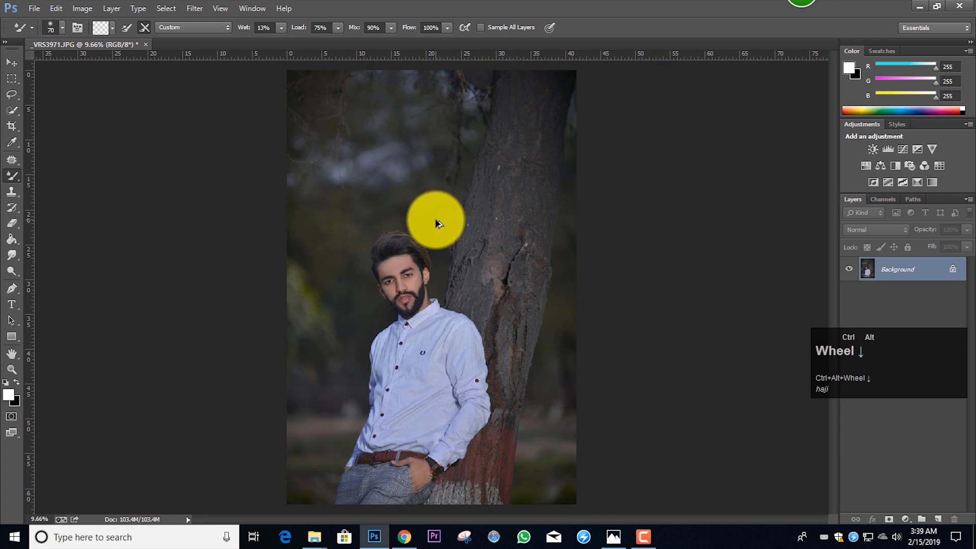
click(194, 9)
mouse_move(293, 275)
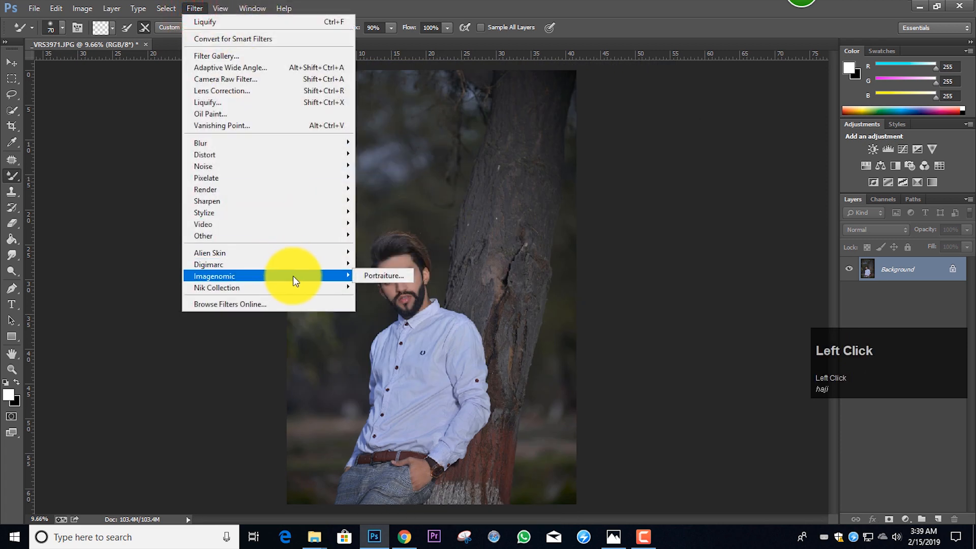
click(370, 275)
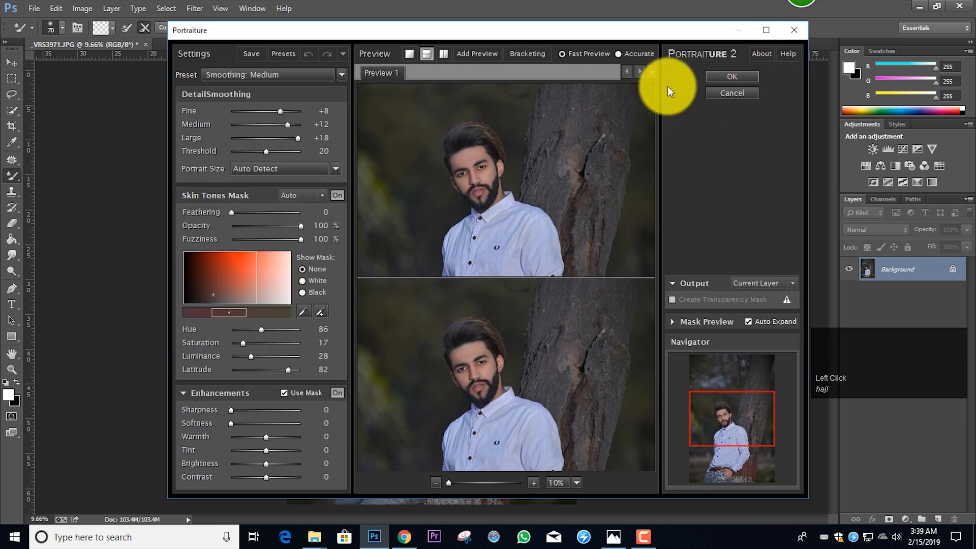
click(752, 76)
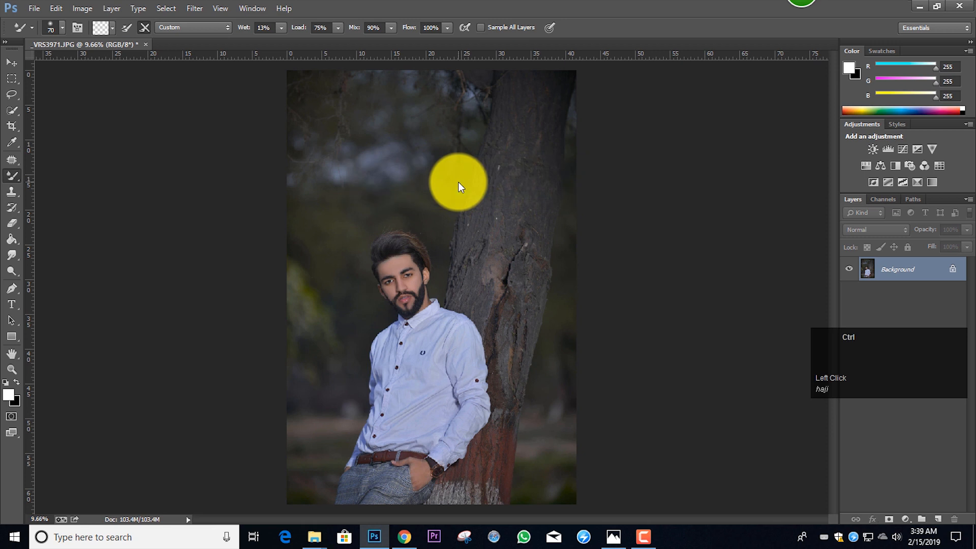
- Raise the Camera Raw HSL saturation to Yellows +26, Greens +58, Aquas +91 and Blues +14
key(ctrl+shift+a)
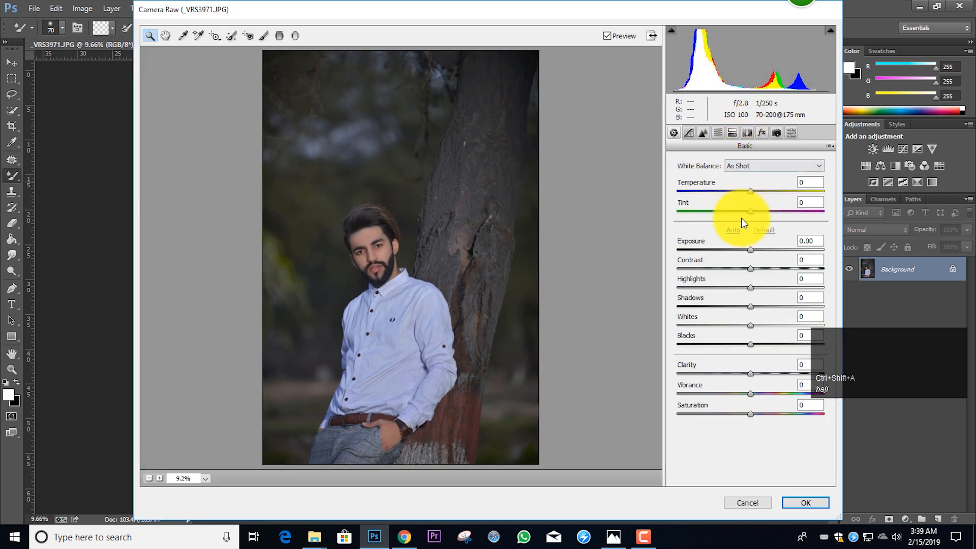
click(717, 133)
click(709, 179)
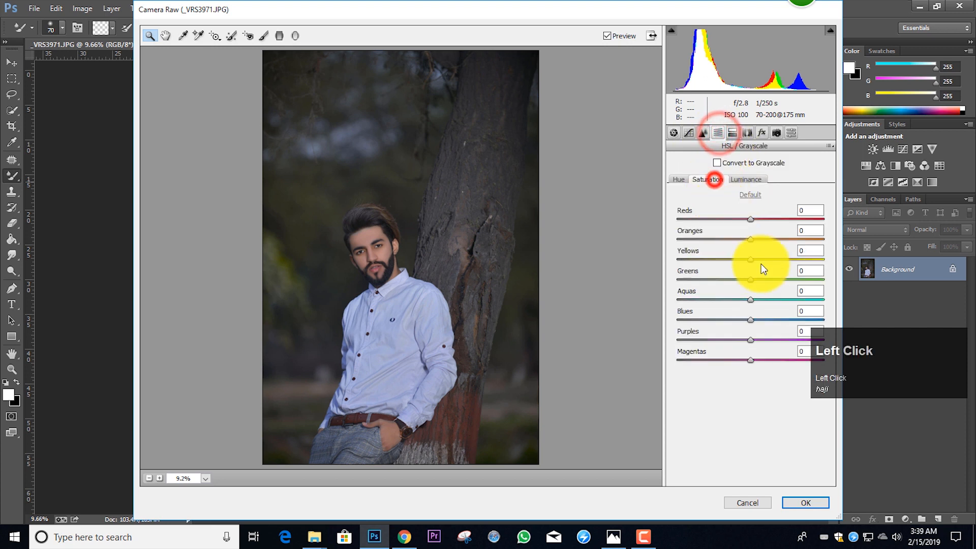
drag(751, 300, 816, 299)
drag(751, 319, 761, 319)
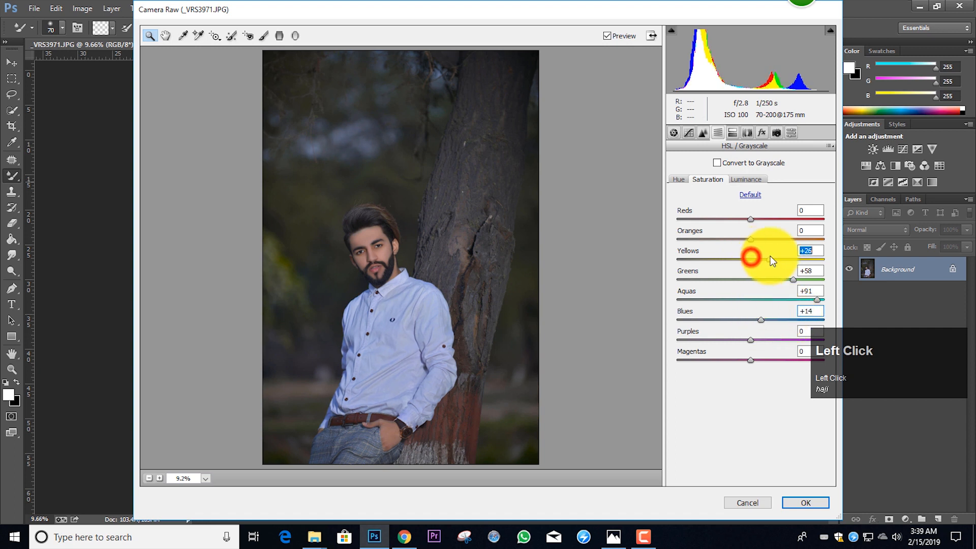
- Set the split toning highlights to hue 108 and saturation 11, and apply the Camera Raw filter
click(732, 132)
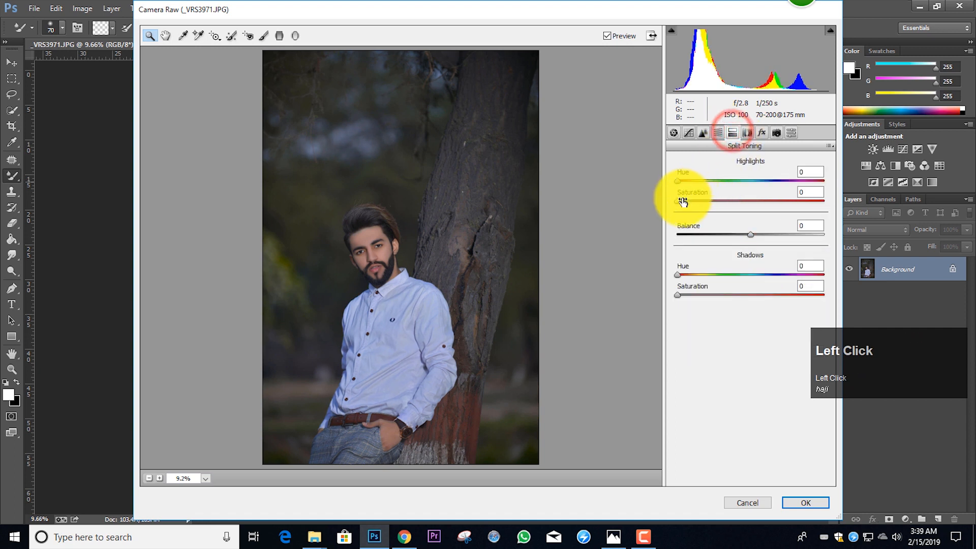
drag(695, 202, 724, 185)
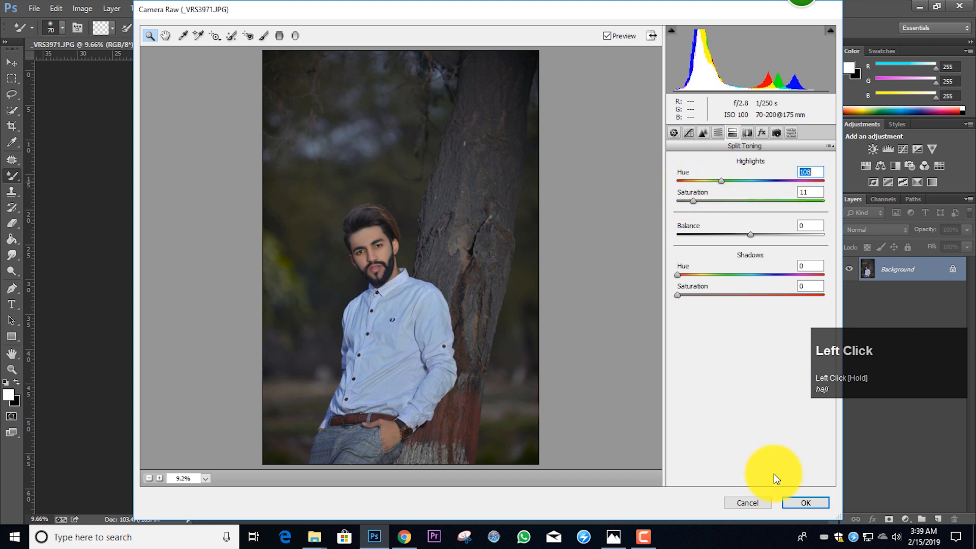
click(798, 502)
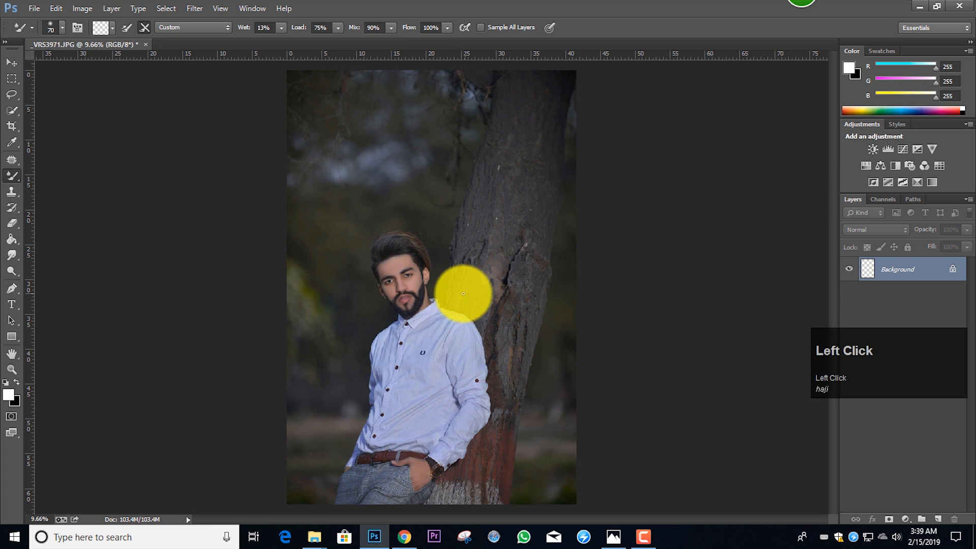
scroll(399, 290, down, 3)
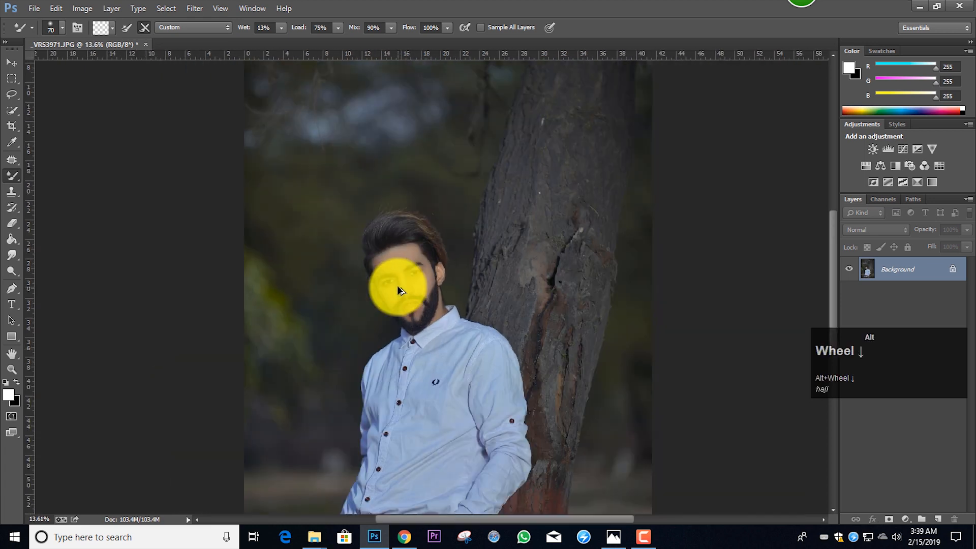
scroll(397, 285, down, 4)
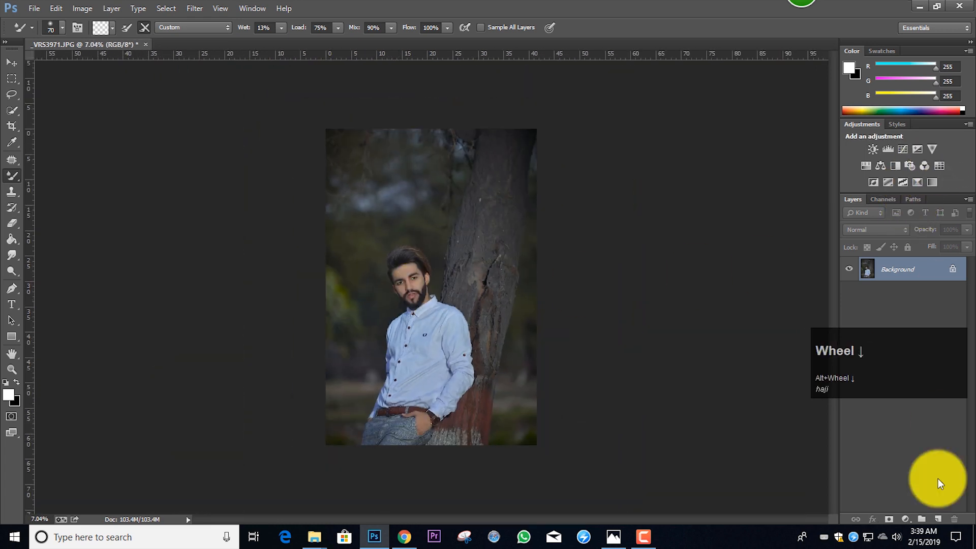
click(906, 519)
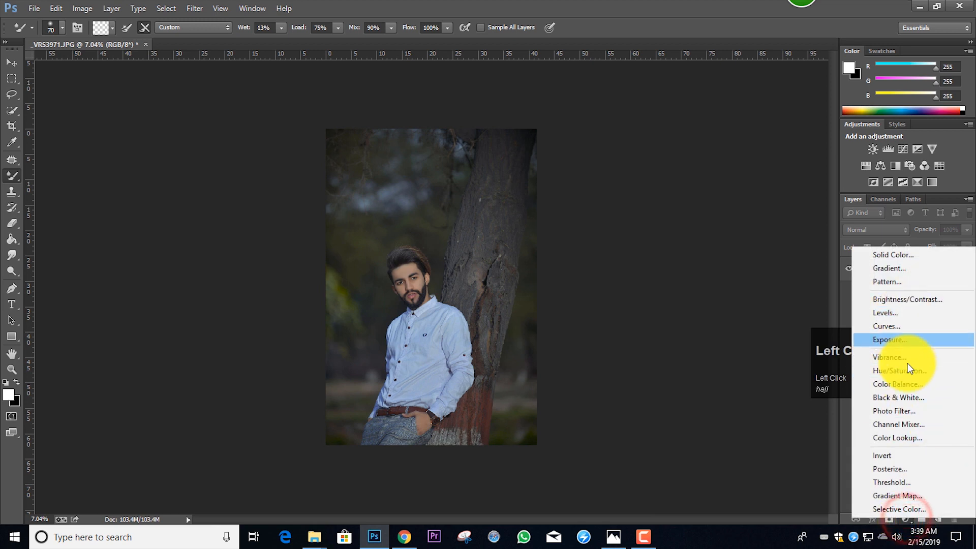
click(917, 412)
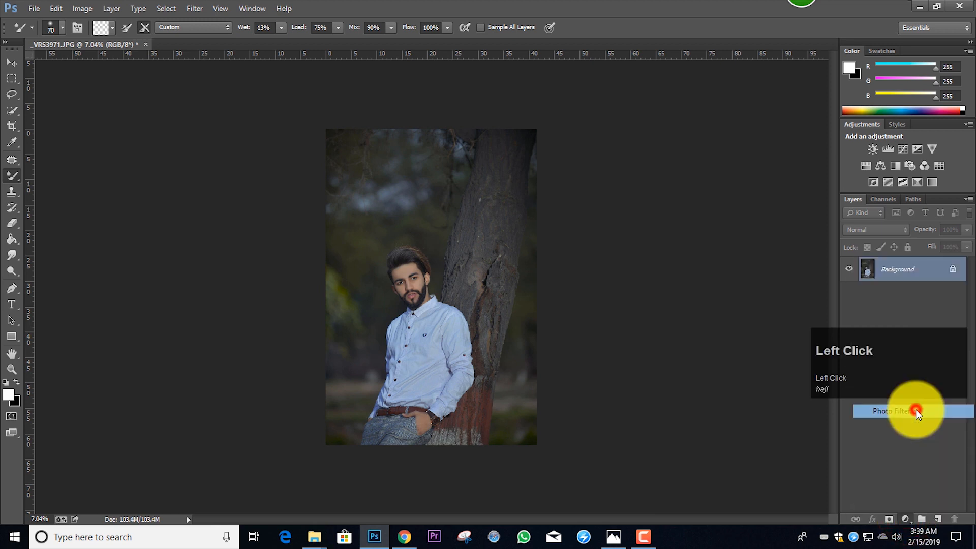
click(555, 112)
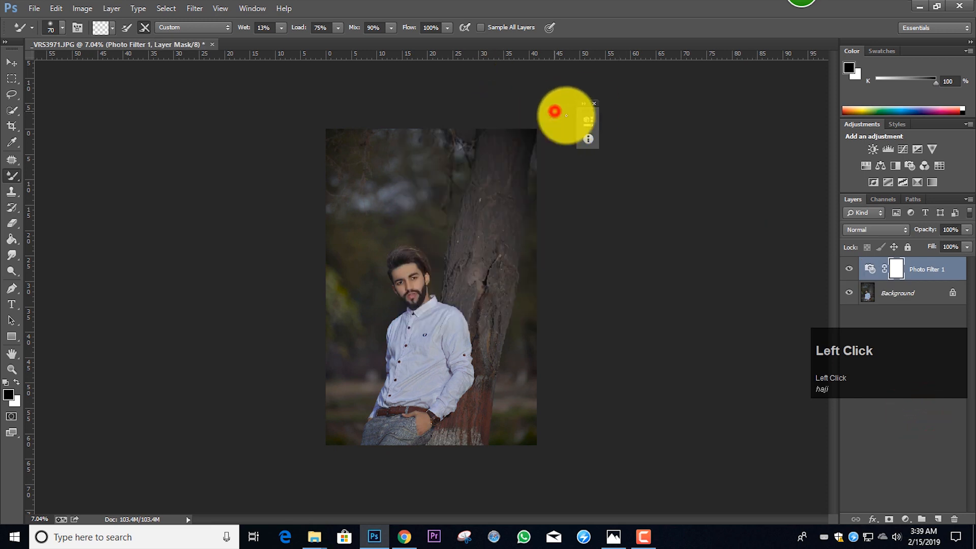
key(ctrl+z)
- Add a Color Balance adjustment layer and shift its midtones towards cyan to -4
click(909, 518)
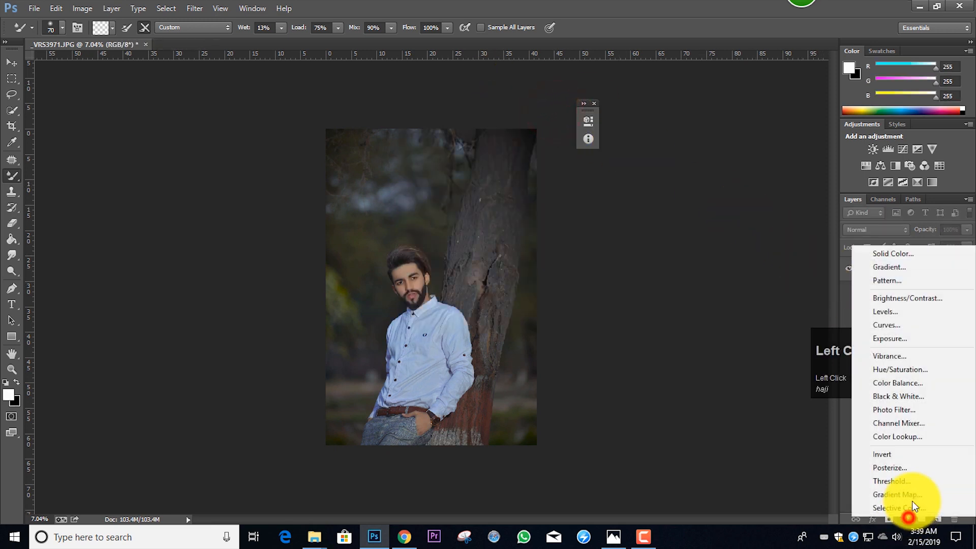
click(914, 382)
drag(475, 109, 649, 120)
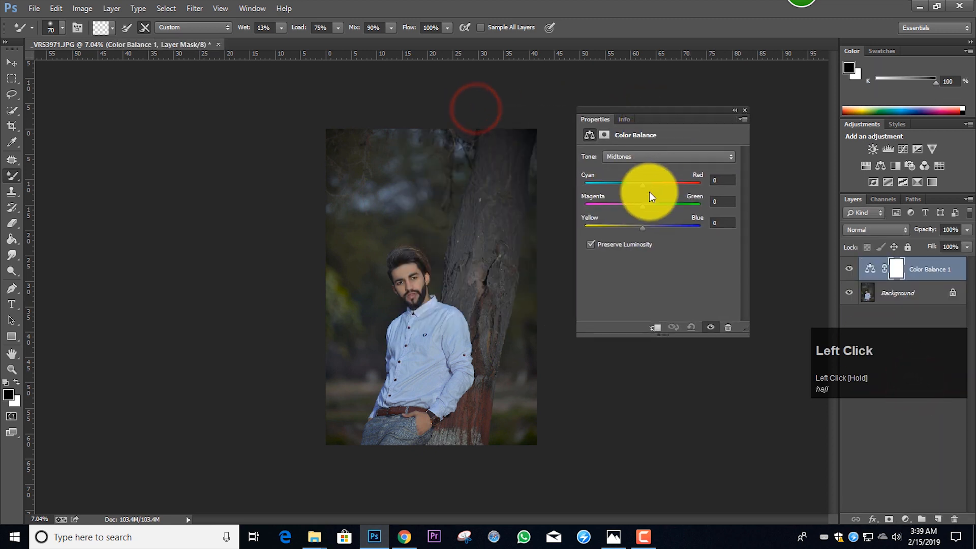
drag(643, 187, 640, 187)
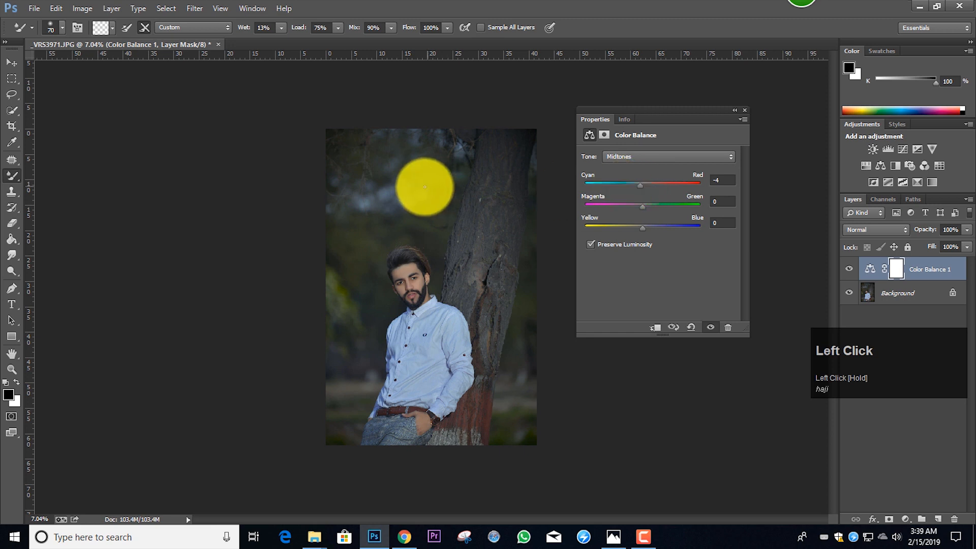
- Set the Color Balance shadows to Cyan/Red -9, Magenta/Green -3 and Yellow/Blue +2
click(637, 157)
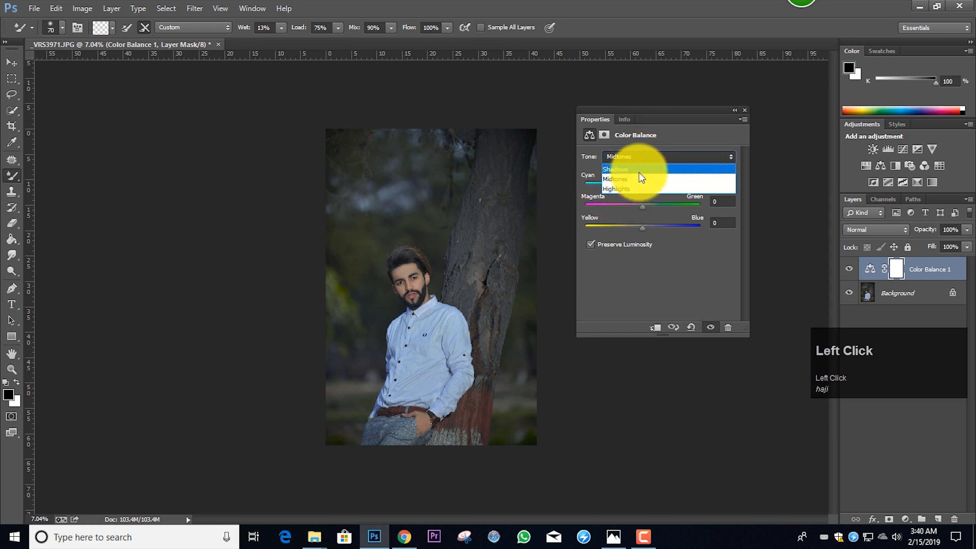
click(639, 172)
drag(640, 186, 643, 226)
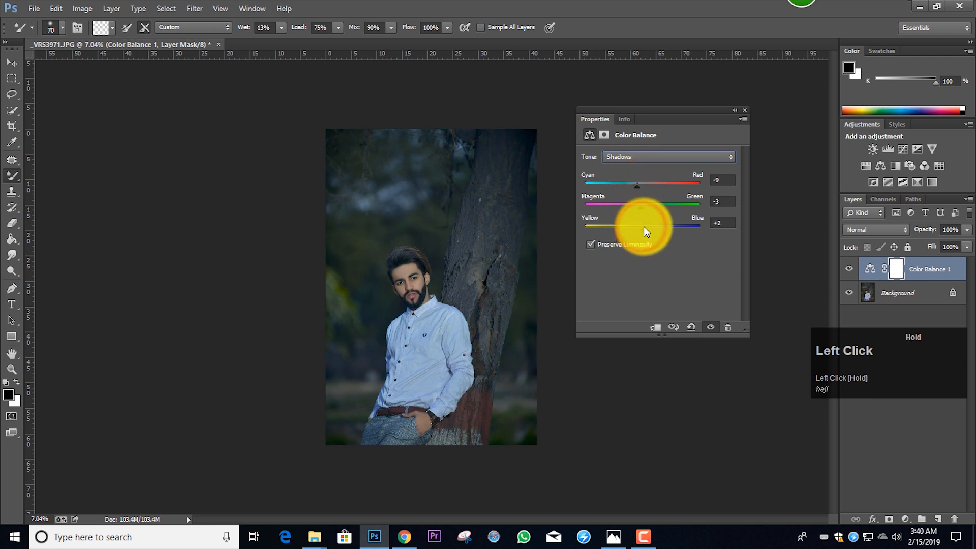
- Set the Color Balance highlights to Cyan/Red +11, Magenta/Green +13 and Yellow/Blue -12, and close the adjustment's properties
click(629, 188)
drag(642, 186, 637, 228)
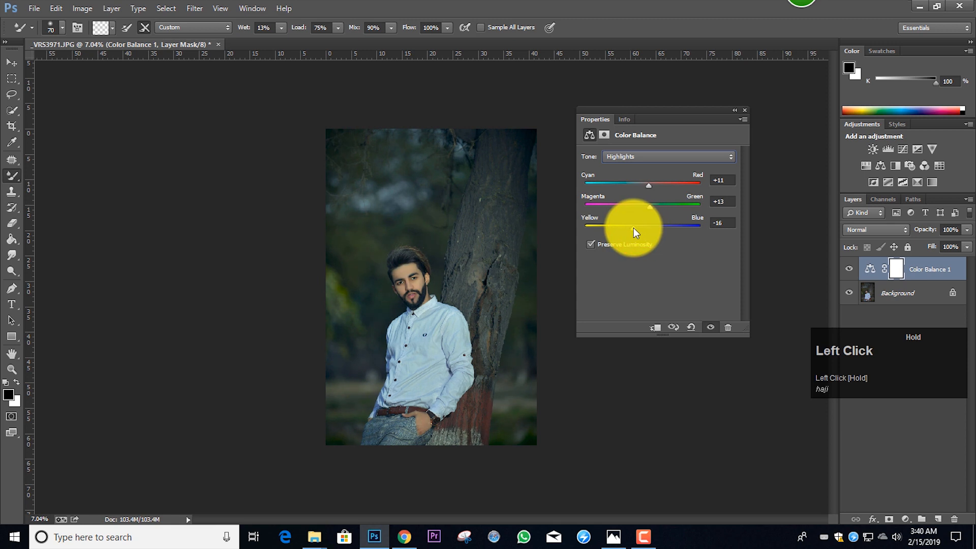
mouse_move(633, 227)
mouse_down()
mouse_move(653, 224)
mouse_move(635, 228)
mouse_up()
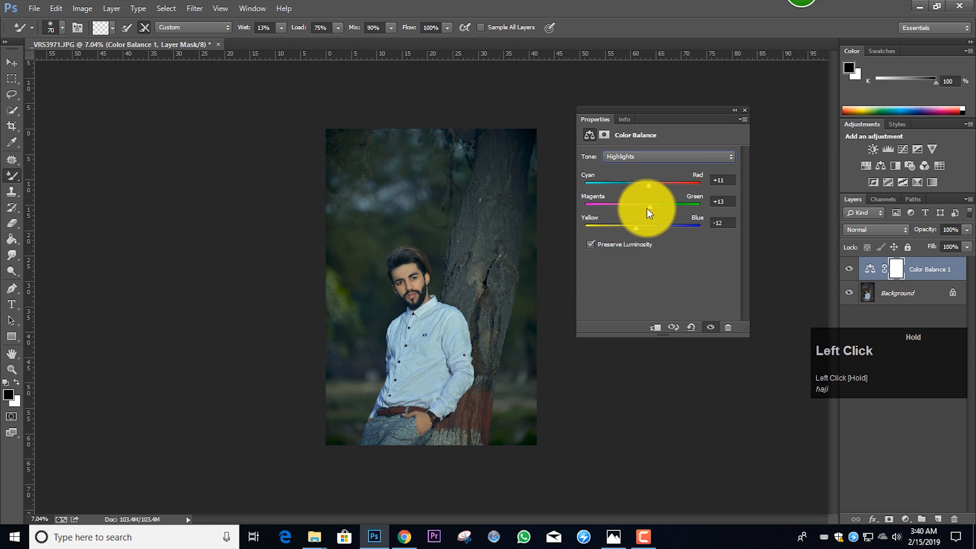
click(743, 110)
- Merge the Color Balance adjustment layer with the background into a single layer
scroll(410, 290, up, 2)
scroll(409, 289, down, 3)
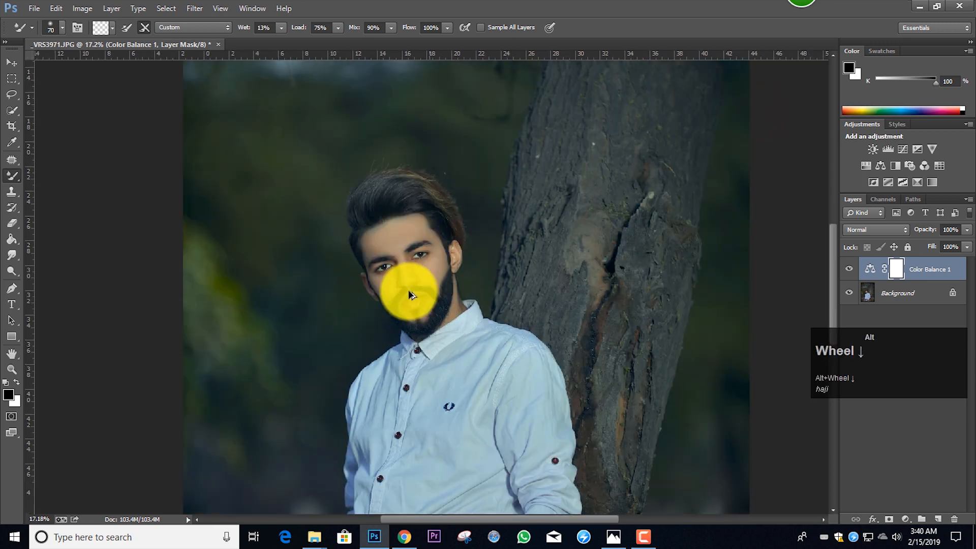
key(e)
key(a)
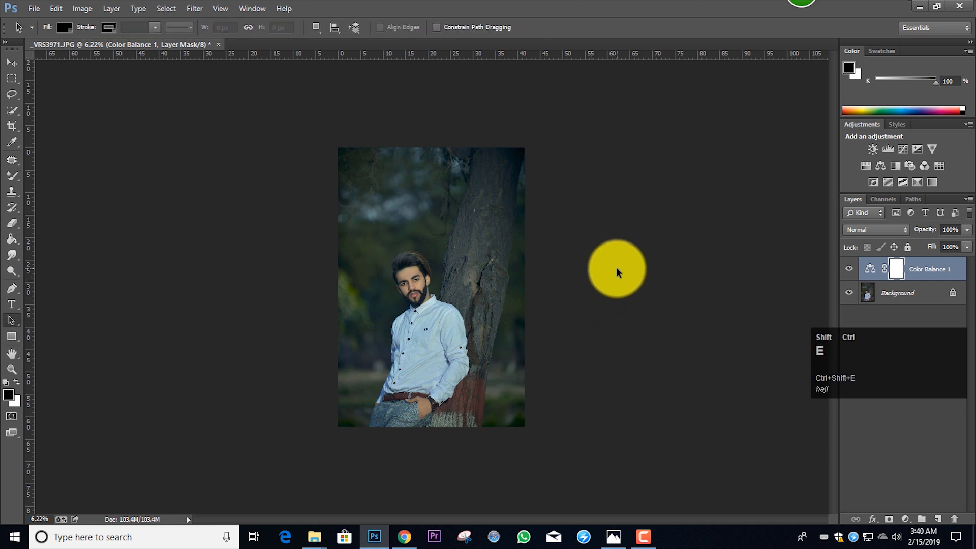
- Increase the HSL saturation of the yellows and greens in the Camera Raw filter and apply it
key(ctrl+shift+a)
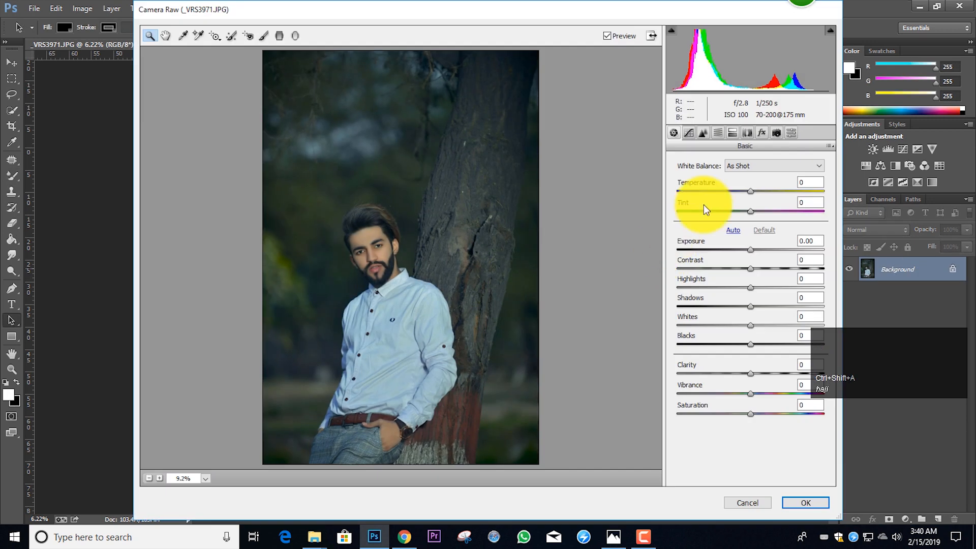
click(719, 133)
click(707, 180)
drag(749, 260, 808, 278)
click(812, 502)
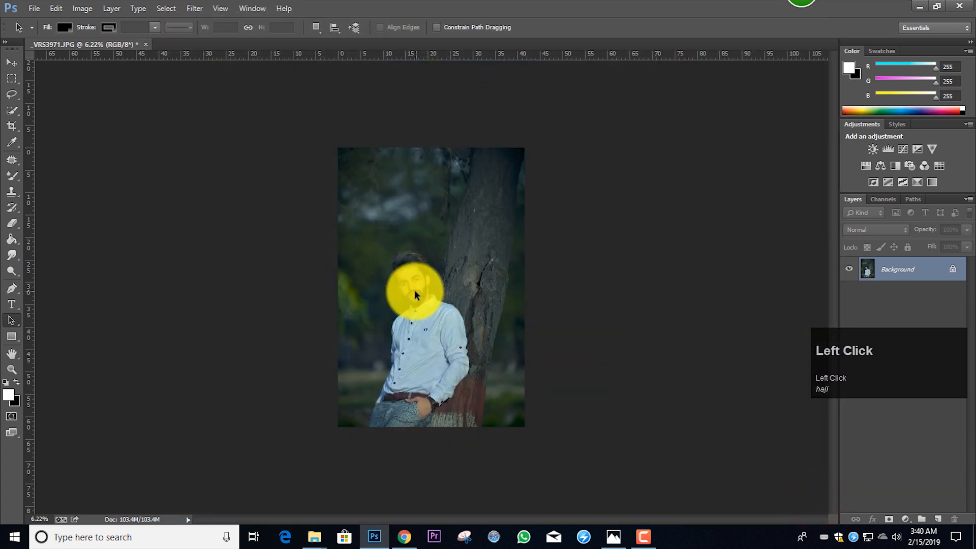
- Add a Channel Mixer adjustment layer and set its Blue output channel to Blue 0% and Green +100%
scroll(415, 294, up, 5)
scroll(414, 294, down, 4)
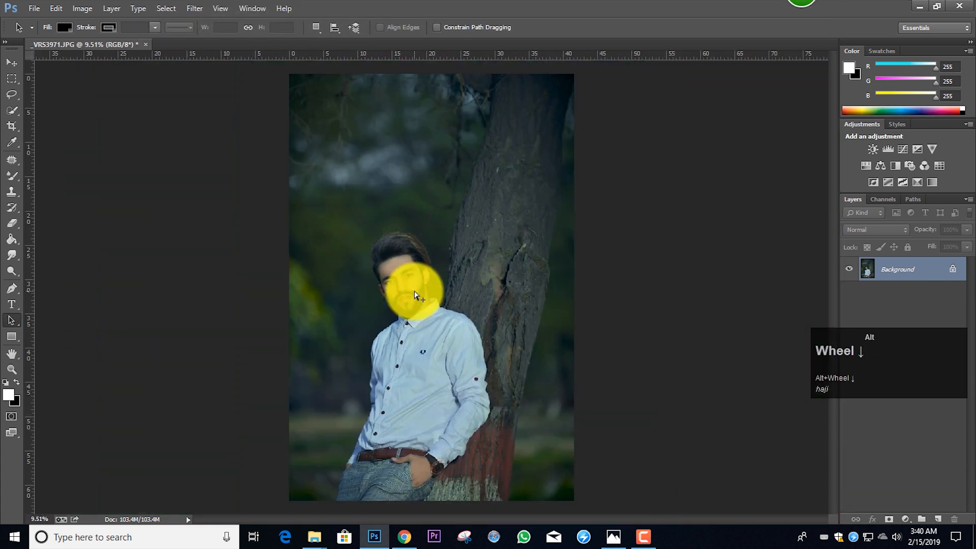
click(905, 518)
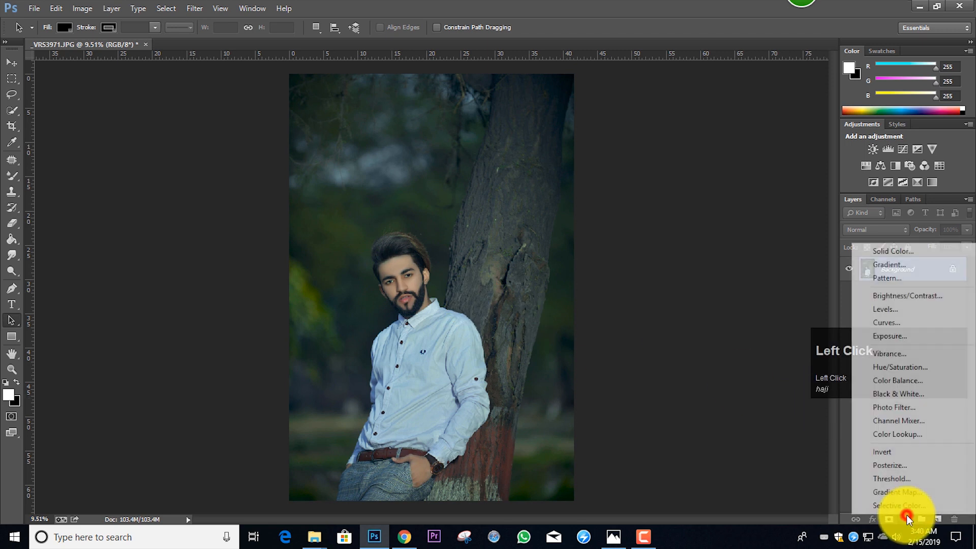
click(914, 420)
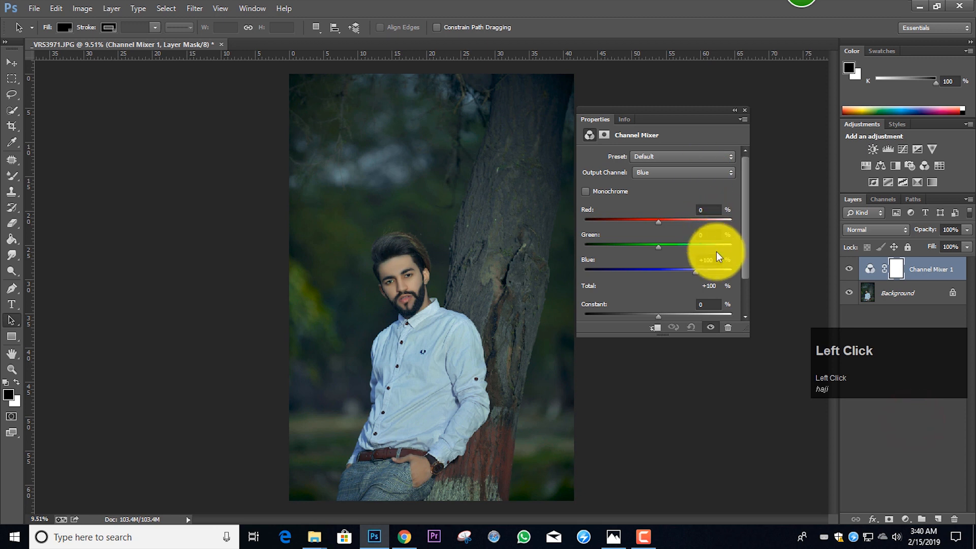
click(710, 260)
text(0)
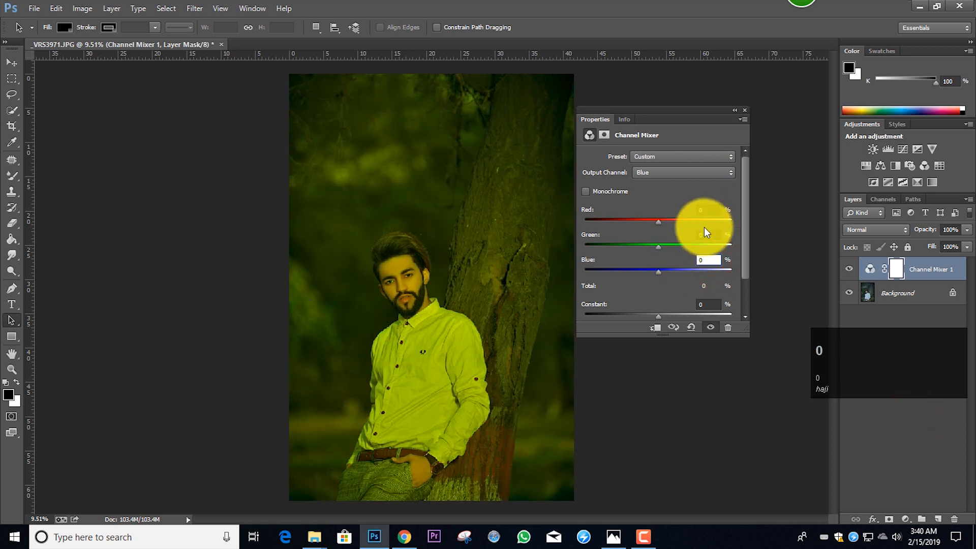
click(706, 234)
text(100)
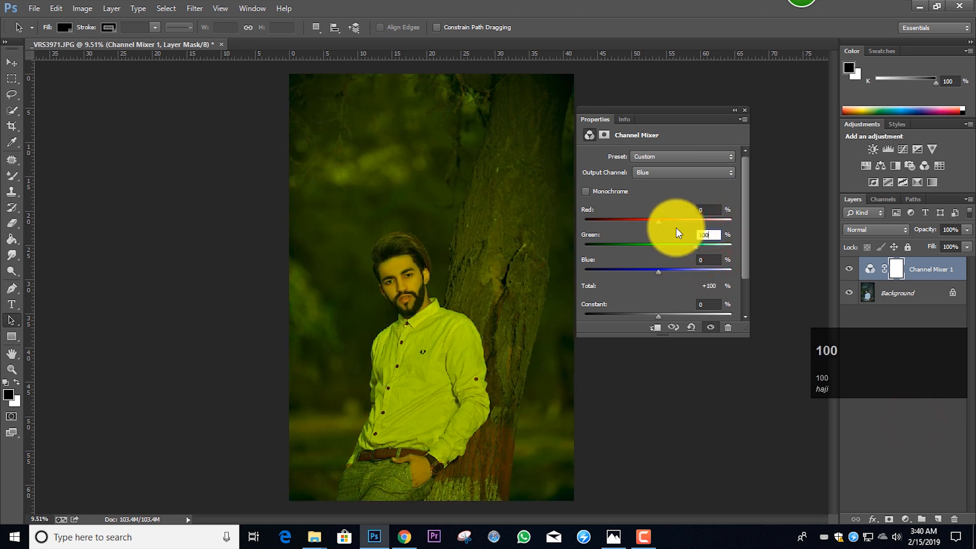
- Collapse the Channel Mixer properties, keep the layer at 100% opacity and merge it with the background
click(733, 111)
click(967, 230)
mouse_move(965, 245)
mouse_down()
mouse_move(955, 247)
mouse_move(969, 242)
mouse_up()
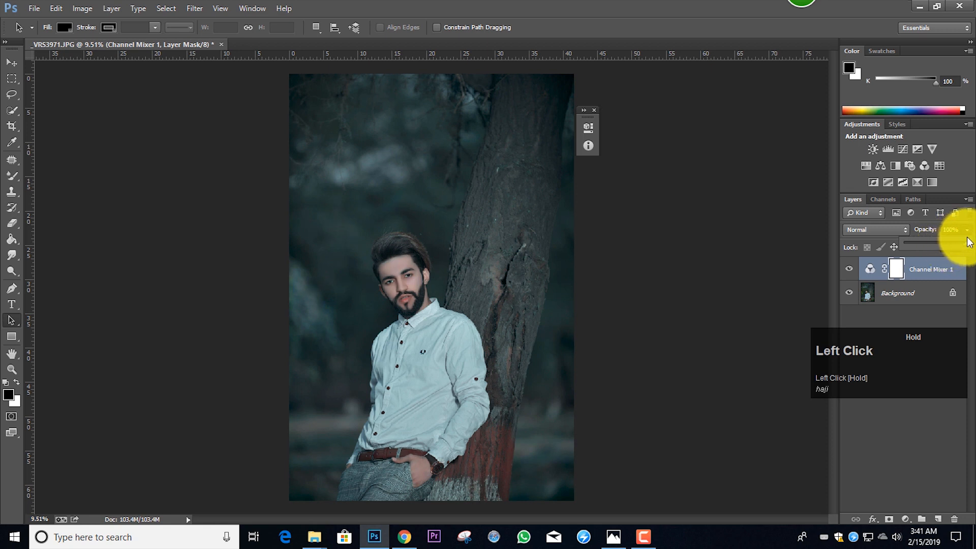
click(786, 259)
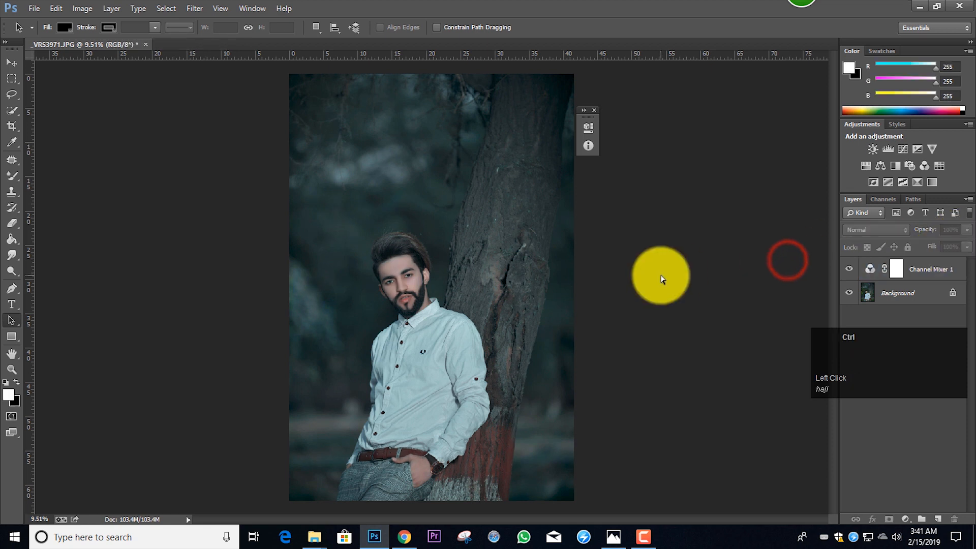
key(ctrl+e)
scroll(368, 287, down, 2)
scroll(381, 300, up, 6)
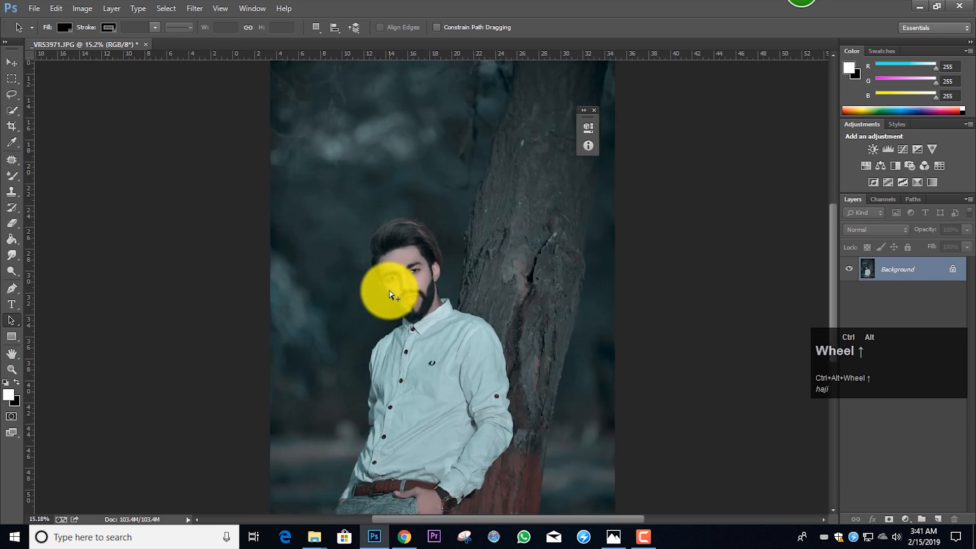
scroll(414, 286, down, 6)
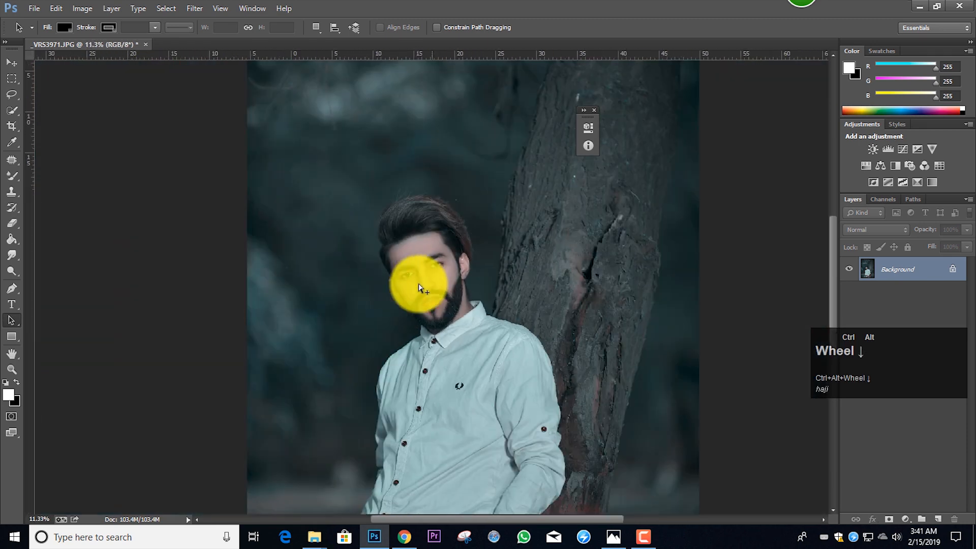
- Shift the HSL hues in Camera Raw to Reds +40, Blues +15 and Purples -2, adjust Oranges, and apply the filter
key(ctrl+shift+a)
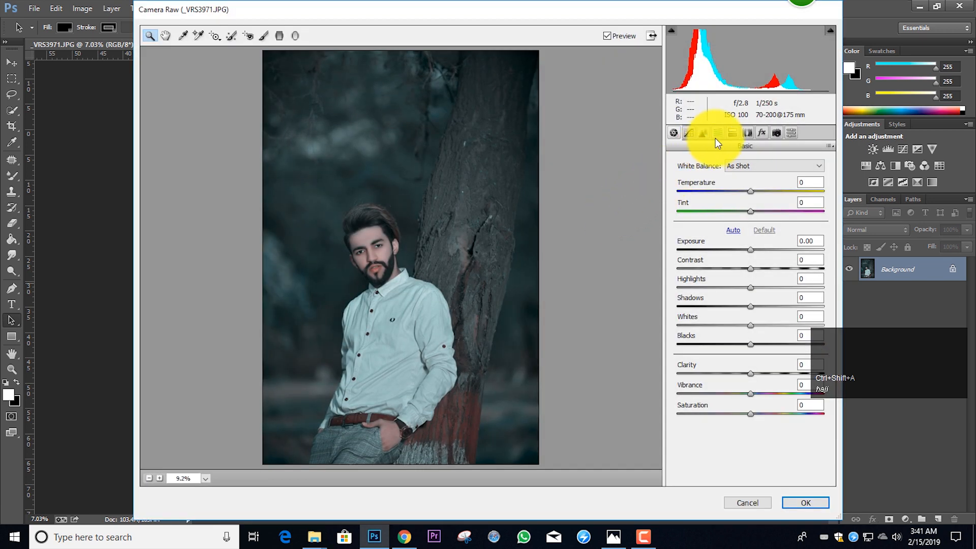
click(716, 136)
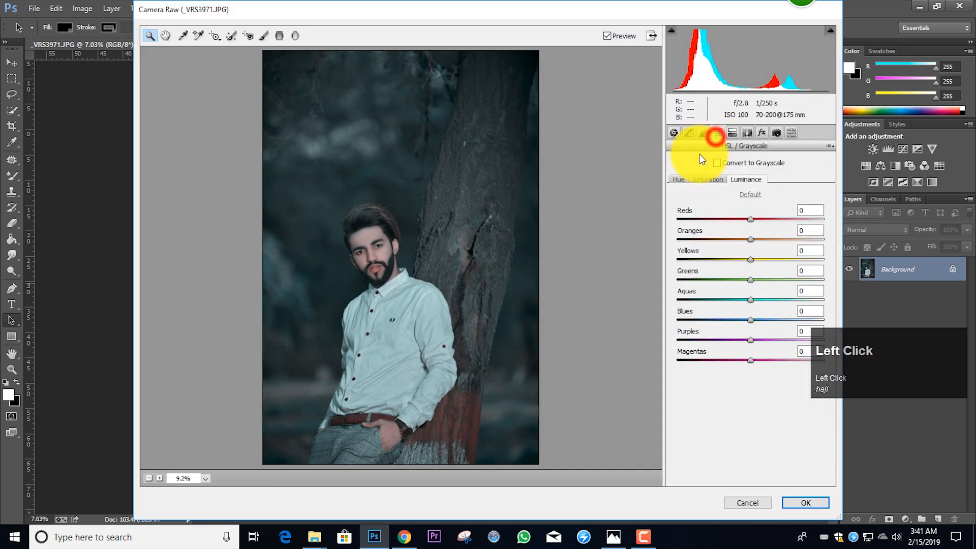
click(679, 179)
drag(750, 319, 811, 307)
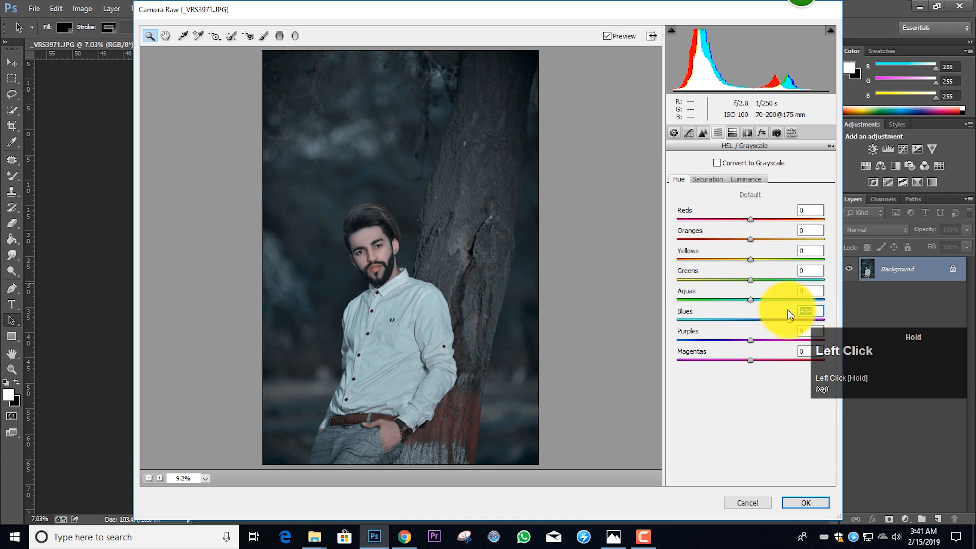
drag(746, 313, 751, 339)
drag(749, 219, 816, 230)
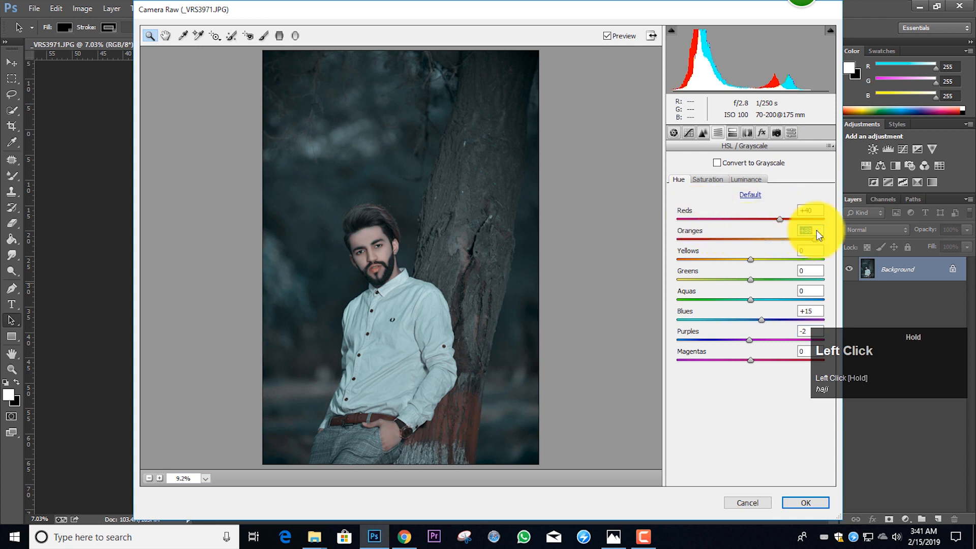
click(805, 503)
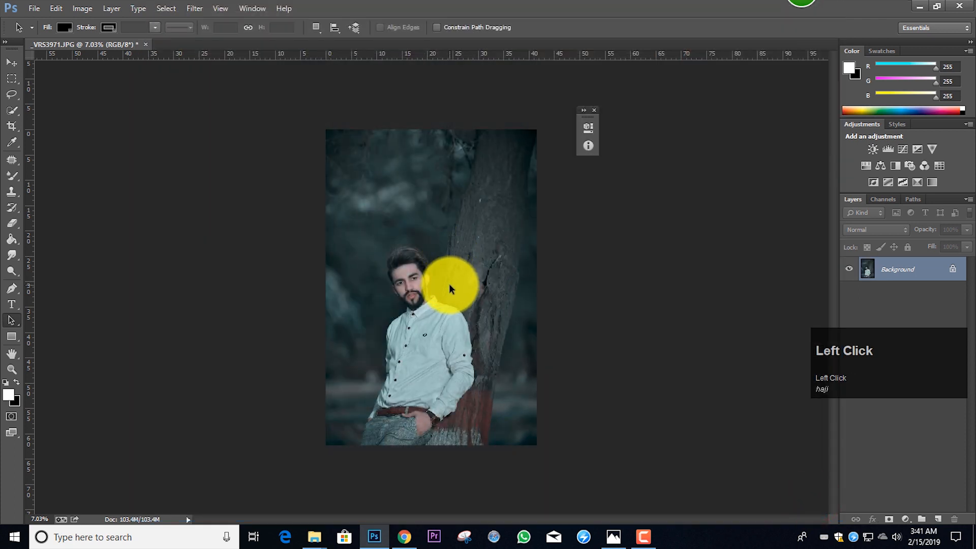
- Try split toning in Camera Raw with the highlights at Hue 84 and Saturation 10
key(a)
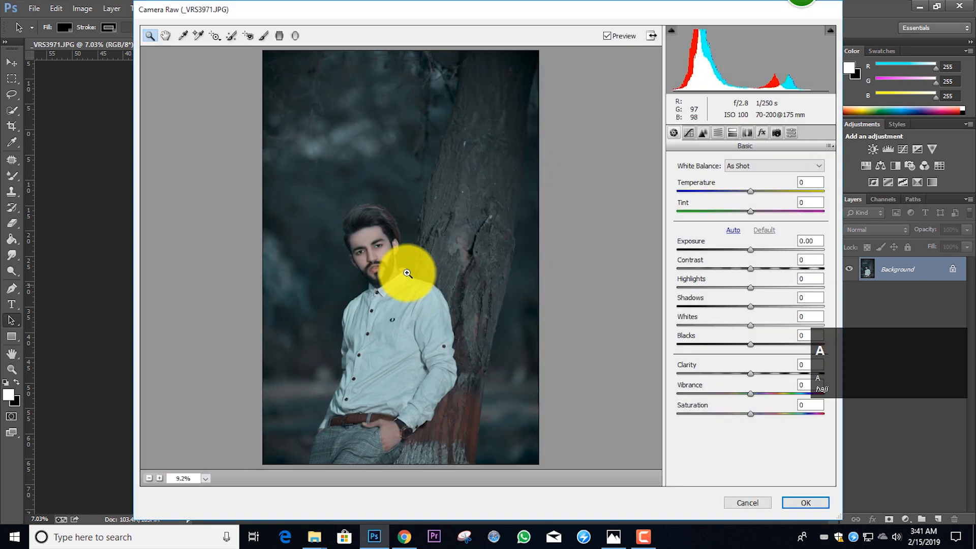
click(733, 133)
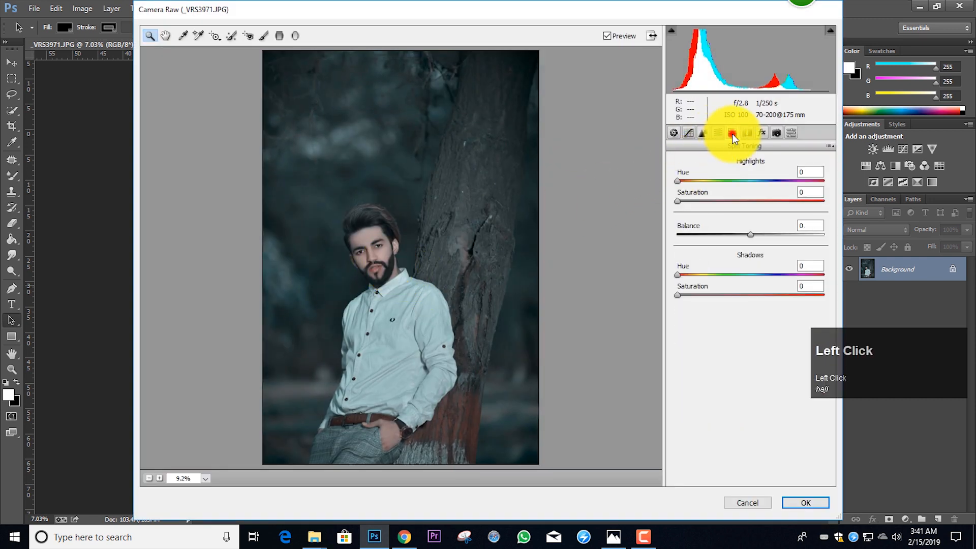
drag(679, 201, 673, 167)
mouse_move(692, 202)
mouse_down()
mouse_move(707, 199)
mouse_move(679, 179)
mouse_move(756, 182)
mouse_move(680, 180)
mouse_move(710, 183)
mouse_move(689, 200)
mouse_up()
- Try tinting the split-toning shadows with hues of 18, 219 and 360 at a saturation of 7 to 8, and apply the filter
click(681, 294)
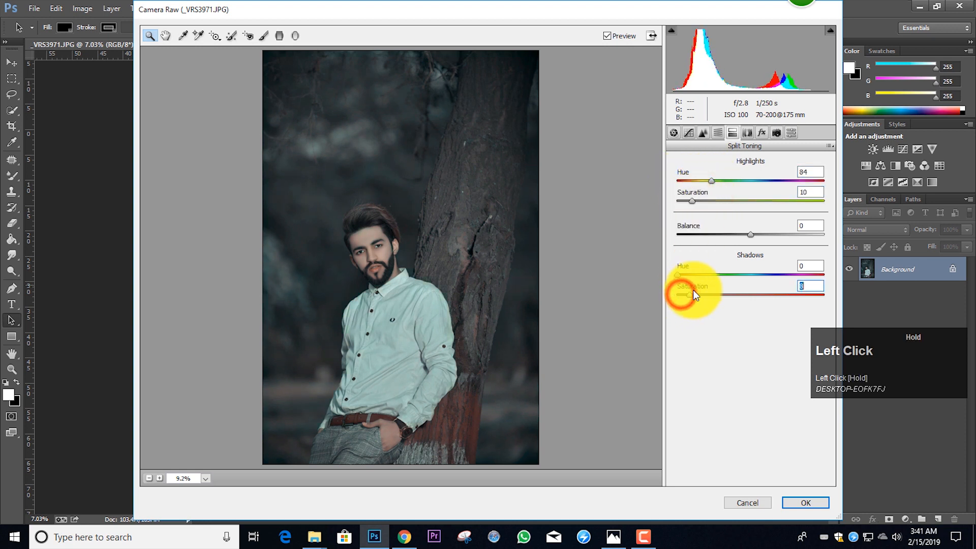
mouse_move(678, 274)
mouse_down()
mouse_move(861, 270)
mouse_move(659, 261)
mouse_move(722, 261)
mouse_move(676, 258)
mouse_move(687, 259)
mouse_up()
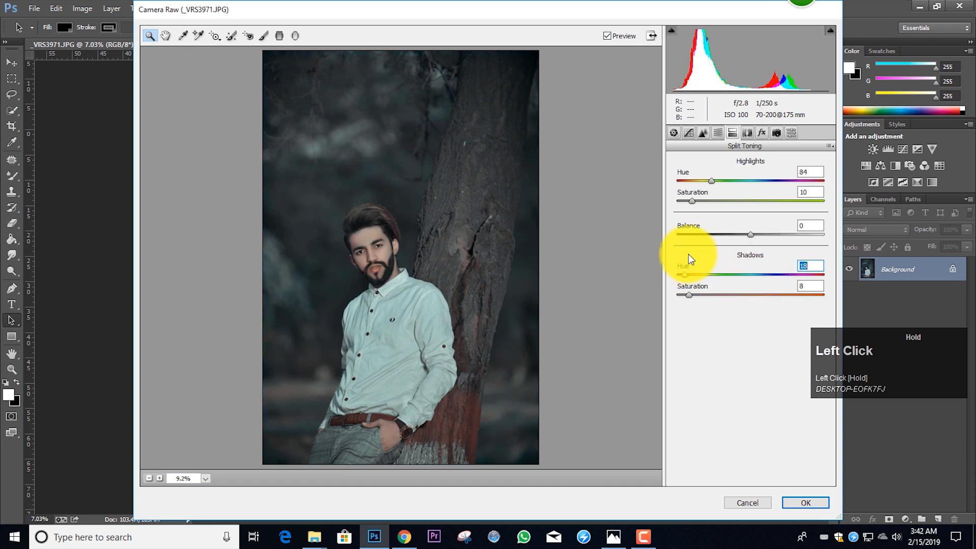
drag(688, 294, 768, 261)
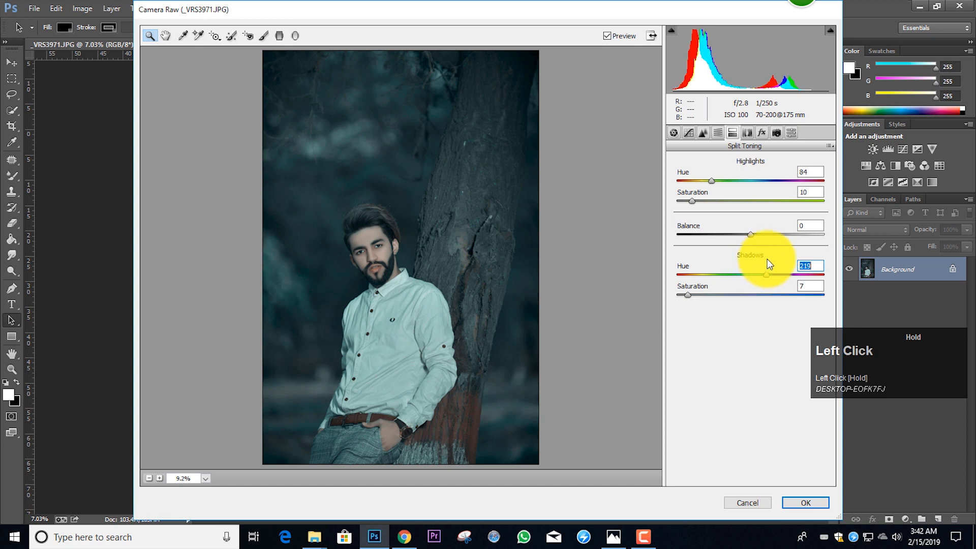
drag(847, 259, 847, 259)
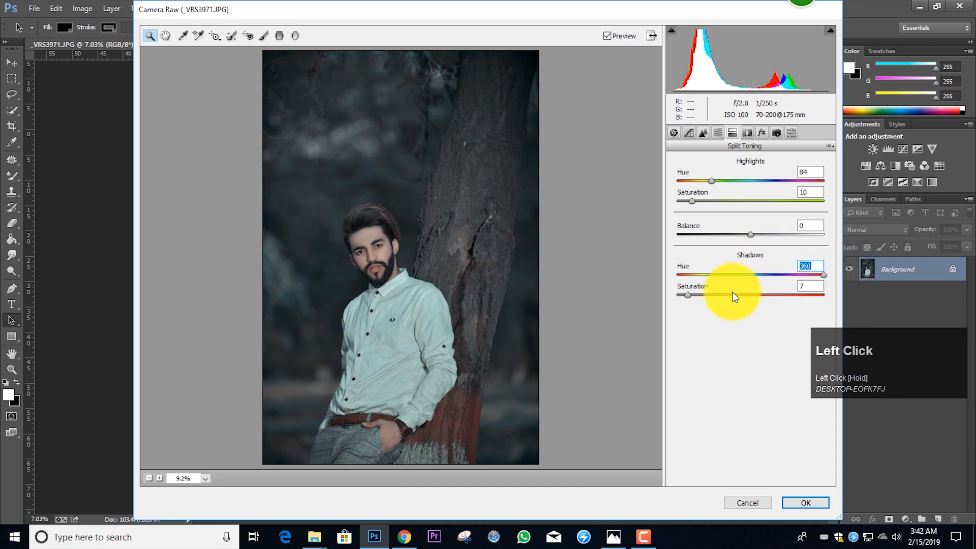
drag(704, 294, 691, 297)
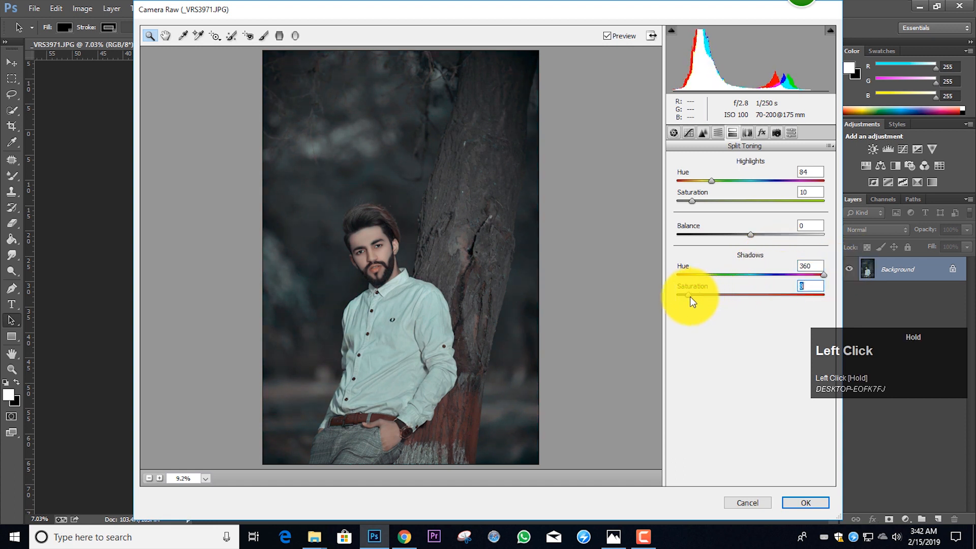
mouse_move(822, 275)
mouse_down()
mouse_move(648, 273)
mouse_move(813, 265)
mouse_up()
drag(692, 295, 695, 294)
click(807, 503)
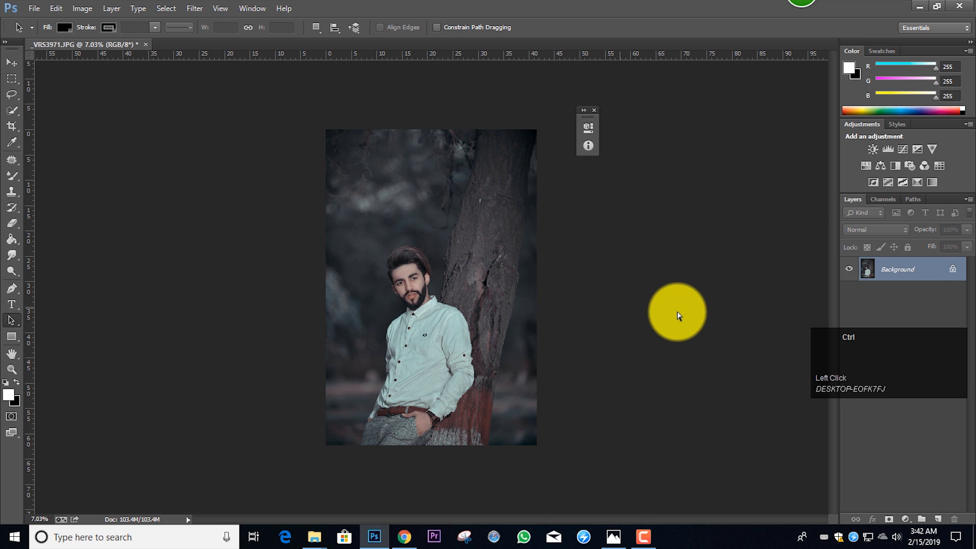
- Apply Camera Raw split toning with only the highlights tinted, at Hue 83 and Saturation 10
key(ctrl+shift+a)
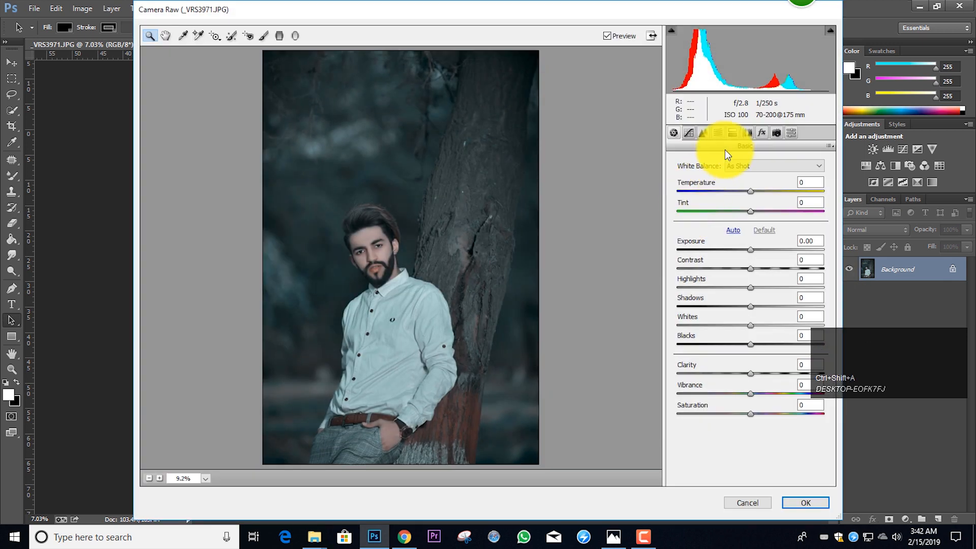
click(730, 133)
drag(678, 200, 710, 180)
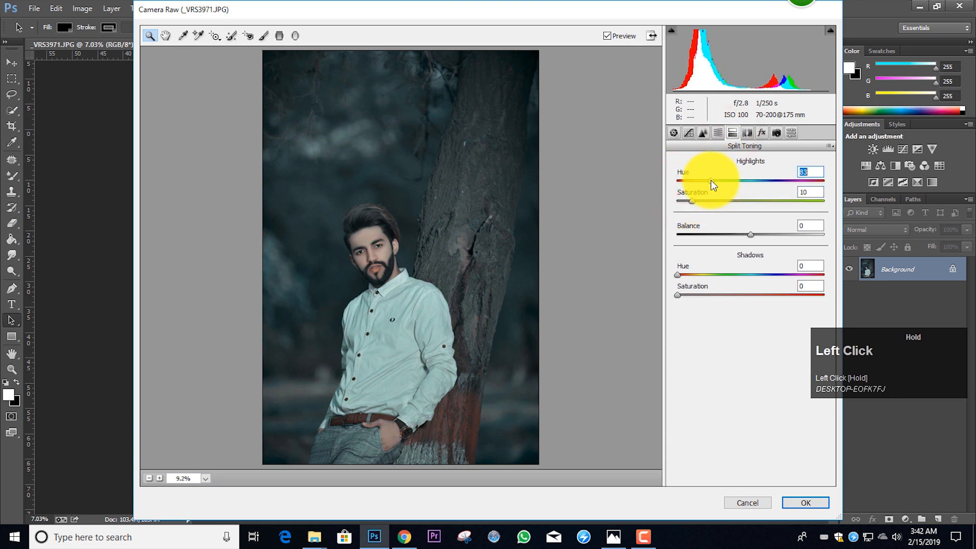
click(802, 502)
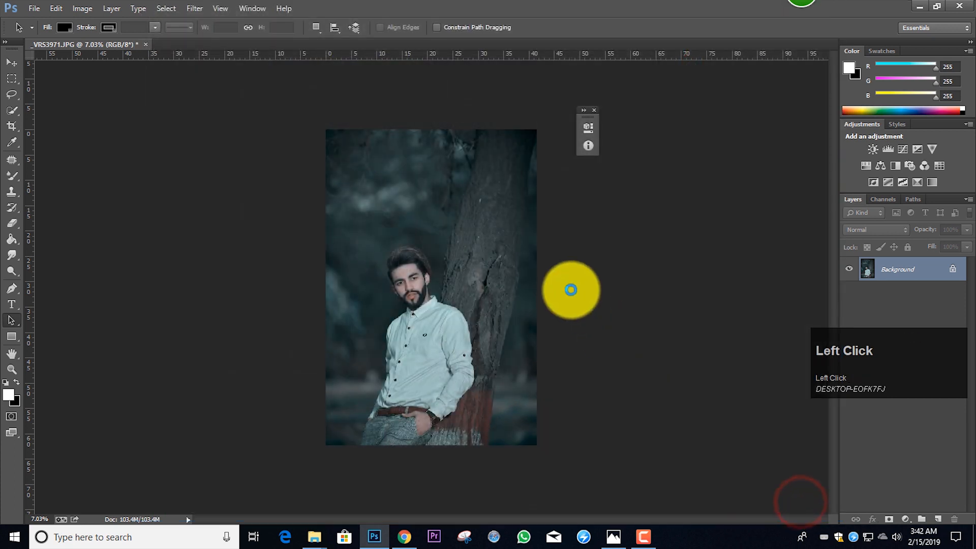
- Set the Blue Primary in Camera Raw's camera calibration to Hue -49 and Saturation +53
key(ctrl+shift+a)
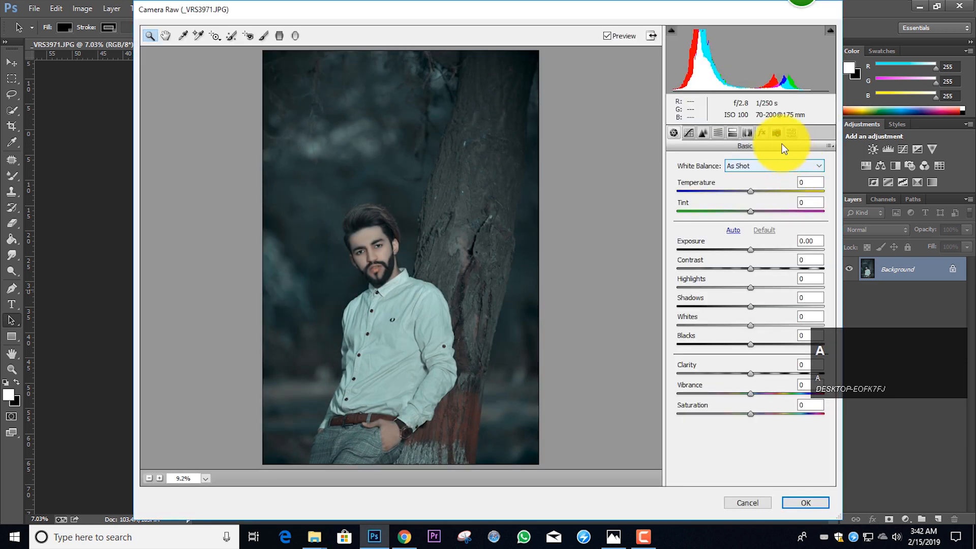
click(761, 132)
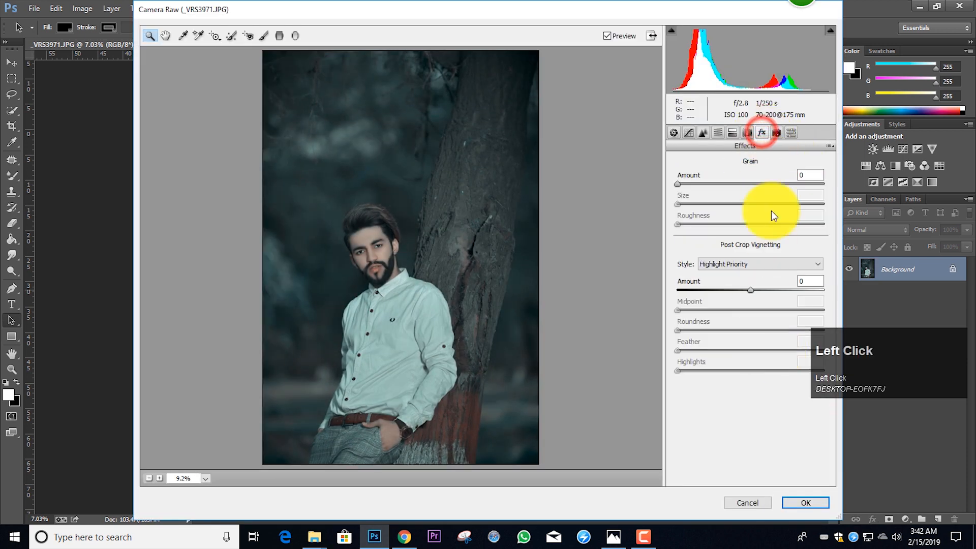
click(776, 134)
drag(751, 379, 720, 364)
mouse_move(784, 379)
mouse_down()
mouse_move(829, 379)
mouse_move(789, 381)
mouse_up()
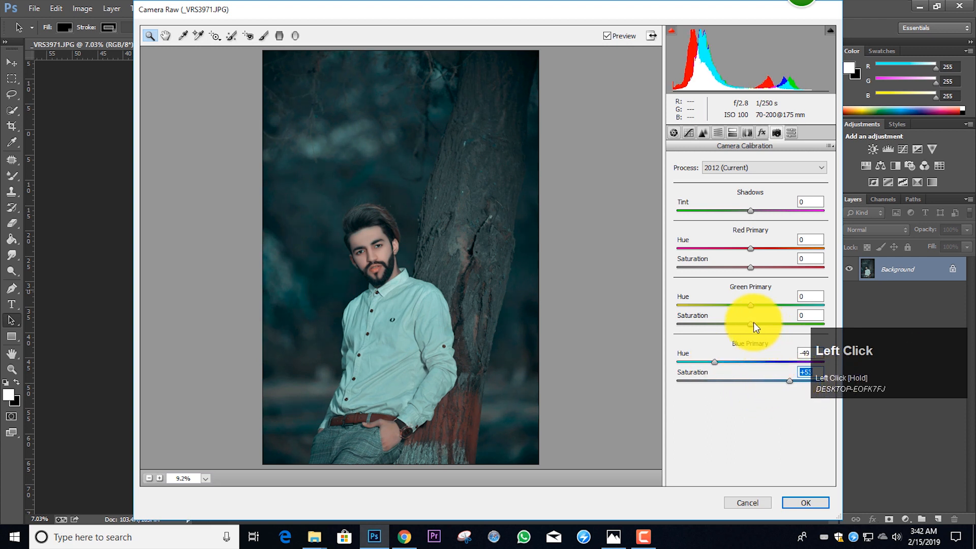
- Set the Green Primary to Hue +37 and Saturation -32, the Red Primary to Hue -1 and Saturation -13, and apply the filter
drag(750, 305, 729, 322)
mouse_move(748, 264)
mouse_down()
mouse_move(714, 263)
mouse_move(805, 244)
mouse_move(718, 244)
mouse_move(746, 254)
mouse_up()
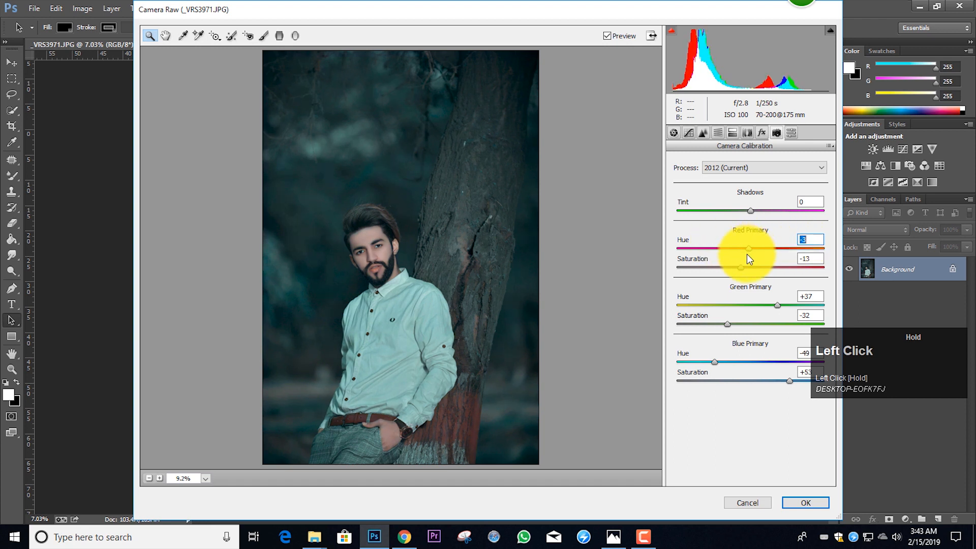
click(809, 503)
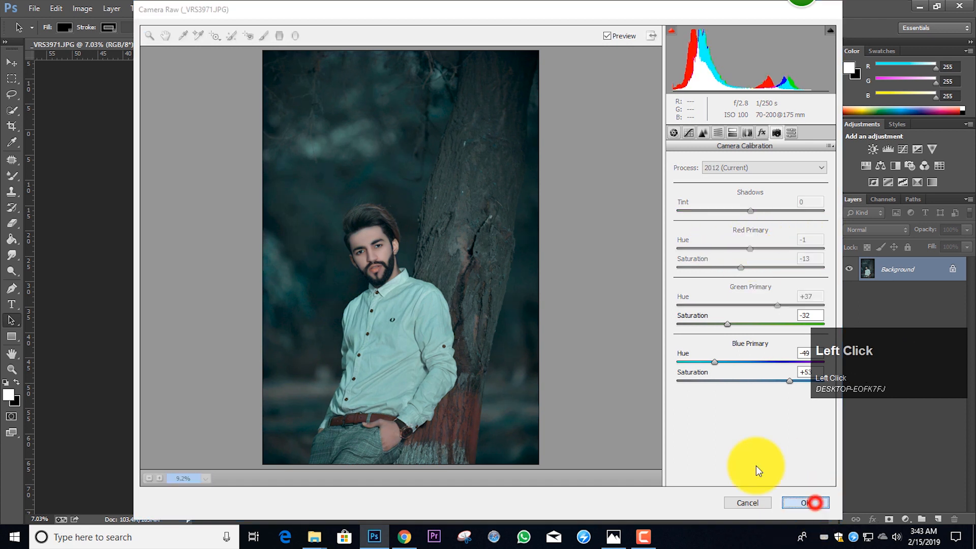
- Apply Camera Raw basic adjustments with Temperature +4, Tint +1 and Shadows +15
key(ctrl+shift+a)
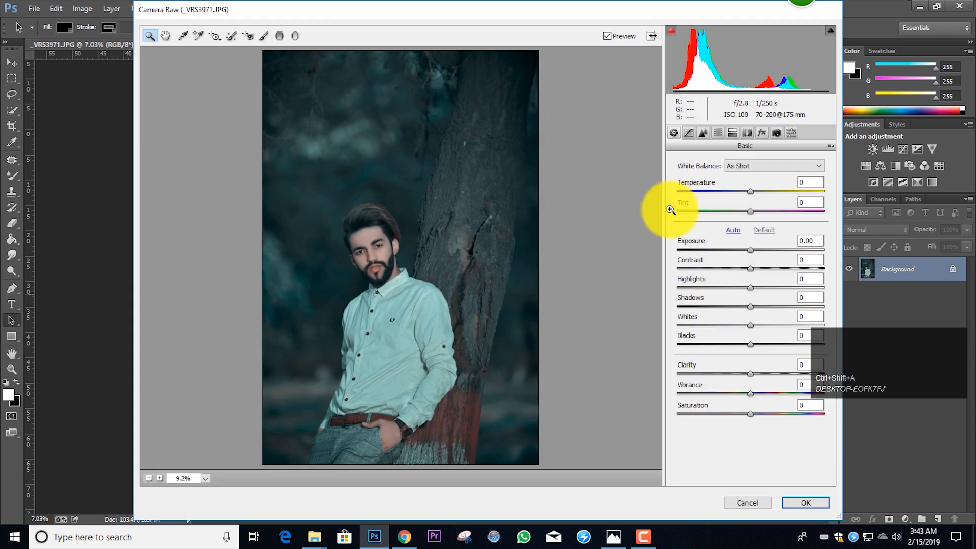
drag(750, 210, 752, 191)
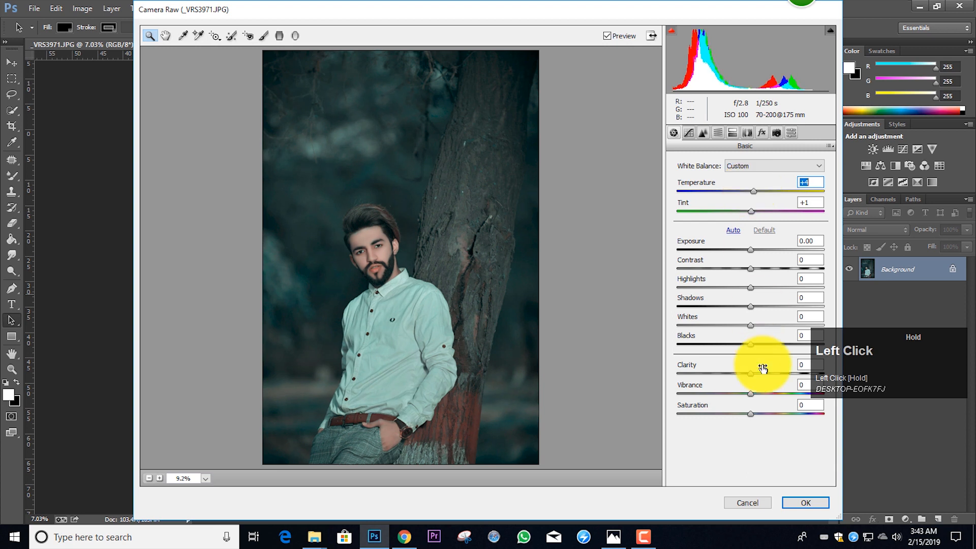
mouse_move(753, 307)
mouse_down()
mouse_move(781, 303)
mouse_move(764, 307)
mouse_up()
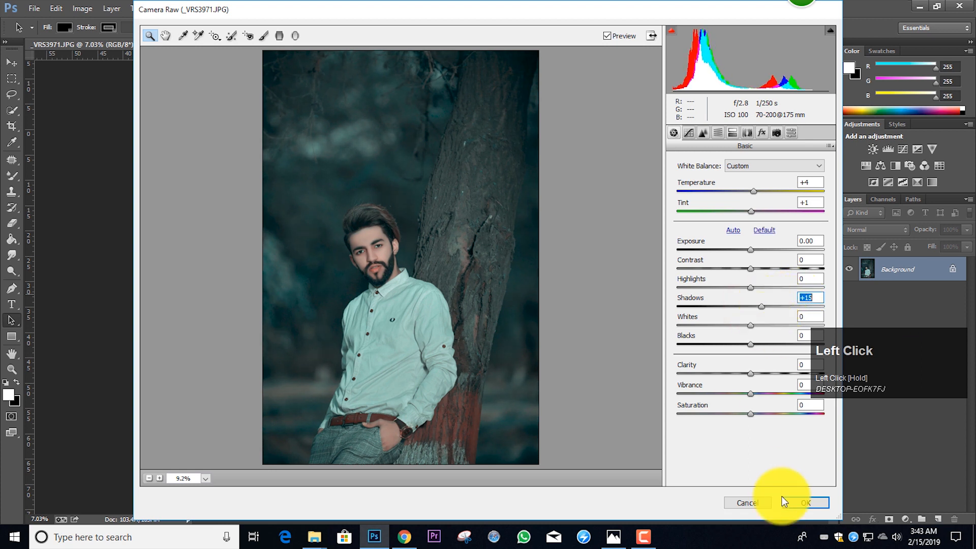
click(809, 502)
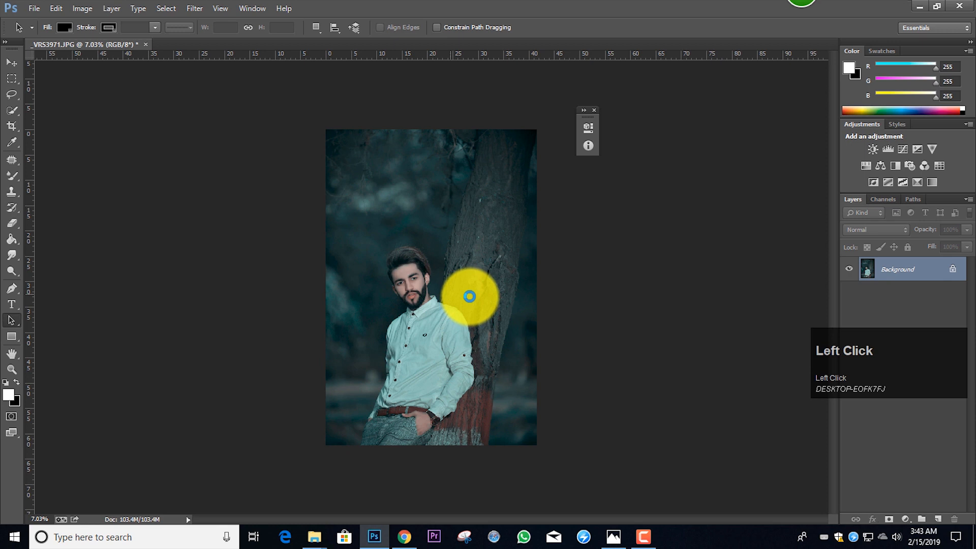
- Scale the photo down to 96 in Camera Raw's manual lens corrections to create a border, and apply the filter
scroll(469, 299, up, 1)
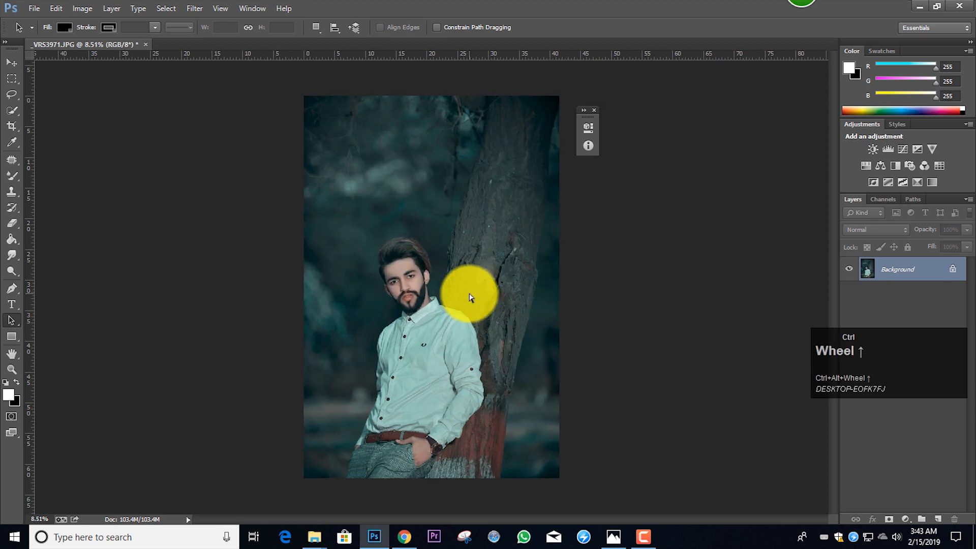
key(ctrl+shift+a)
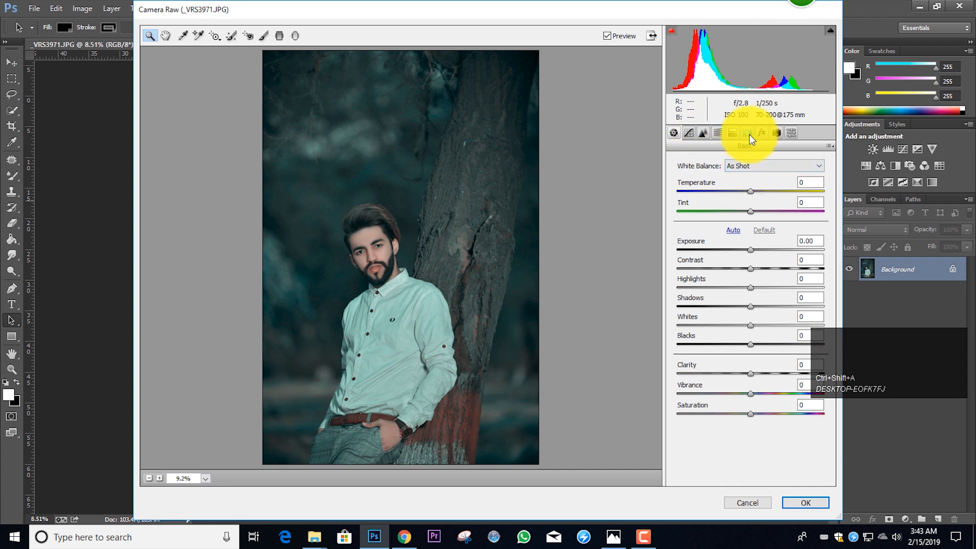
click(746, 134)
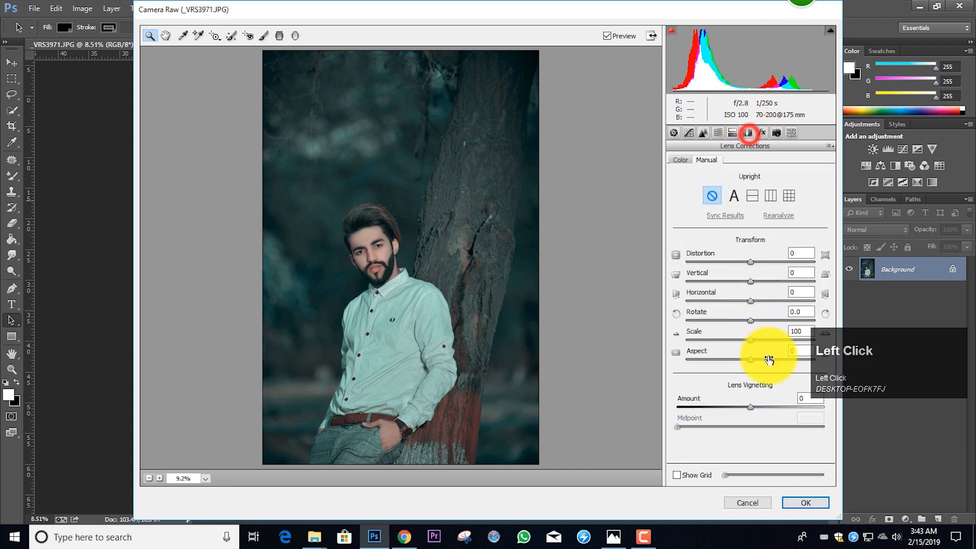
drag(751, 339, 746, 341)
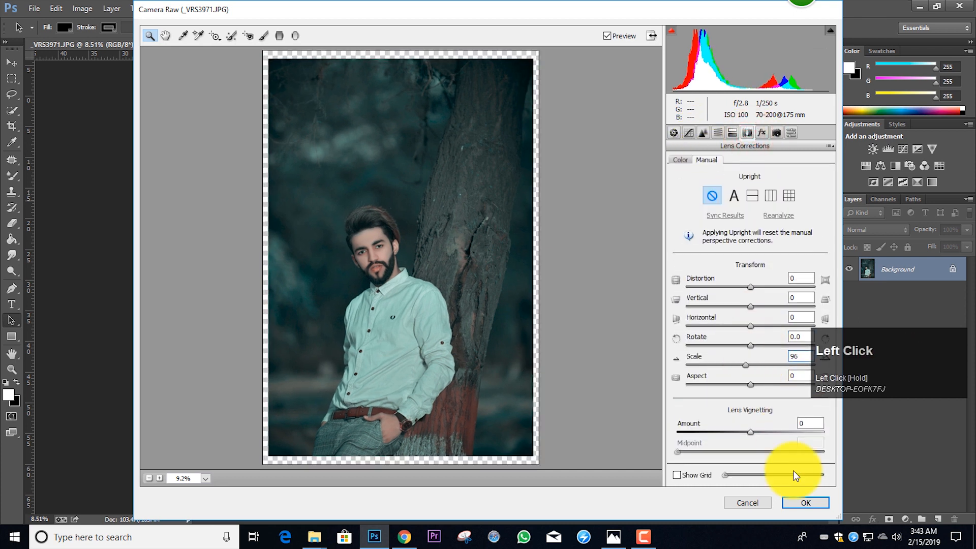
click(819, 505)
- Switch to File Explorer and open the pngggggg folder inside the png folder on New Volume (D:)
click(314, 537)
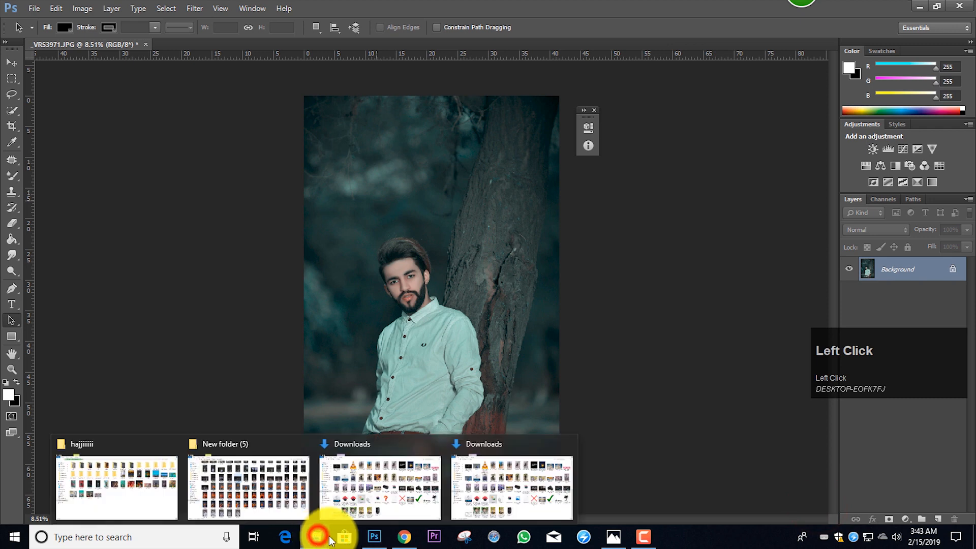
click(371, 471)
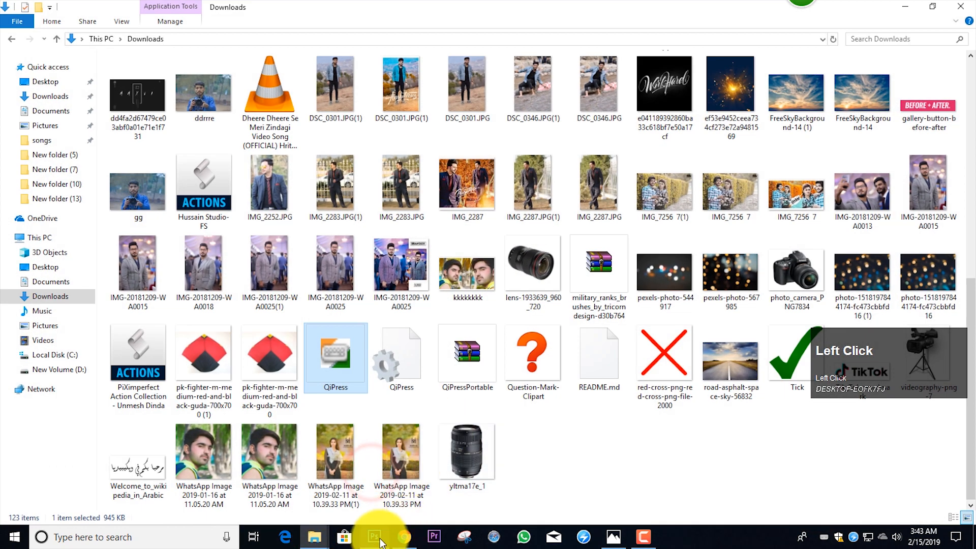
click(517, 479)
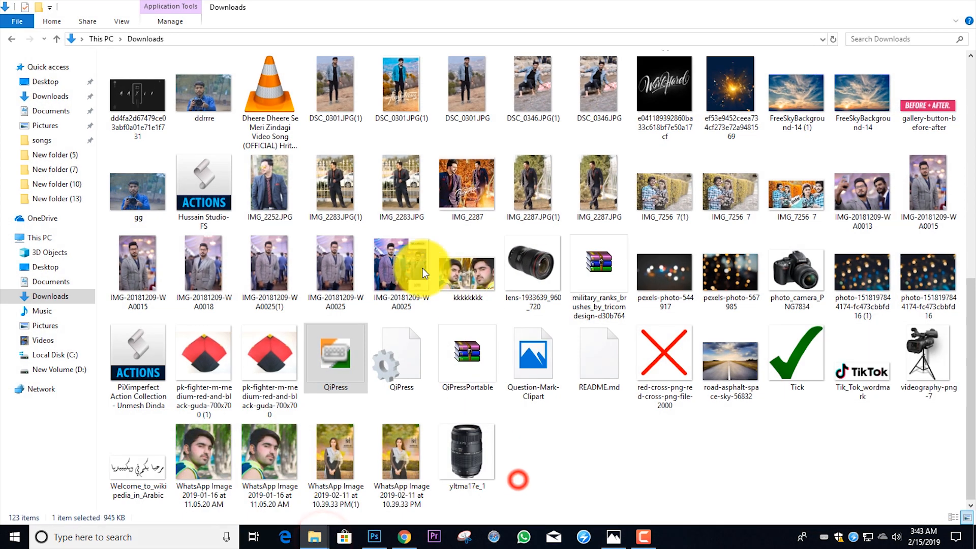
scroll(317, 255, down, 2)
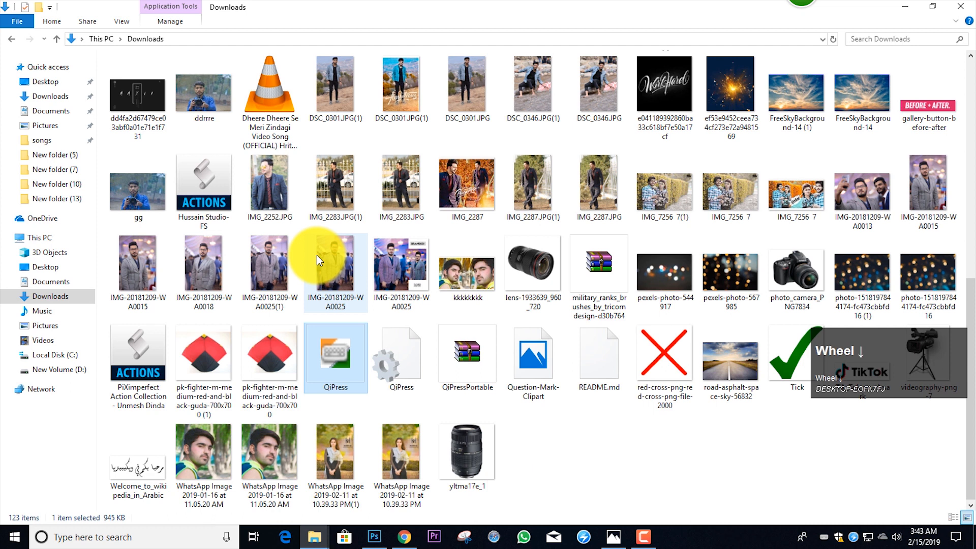
click(80, 373)
double_click(797, 88)
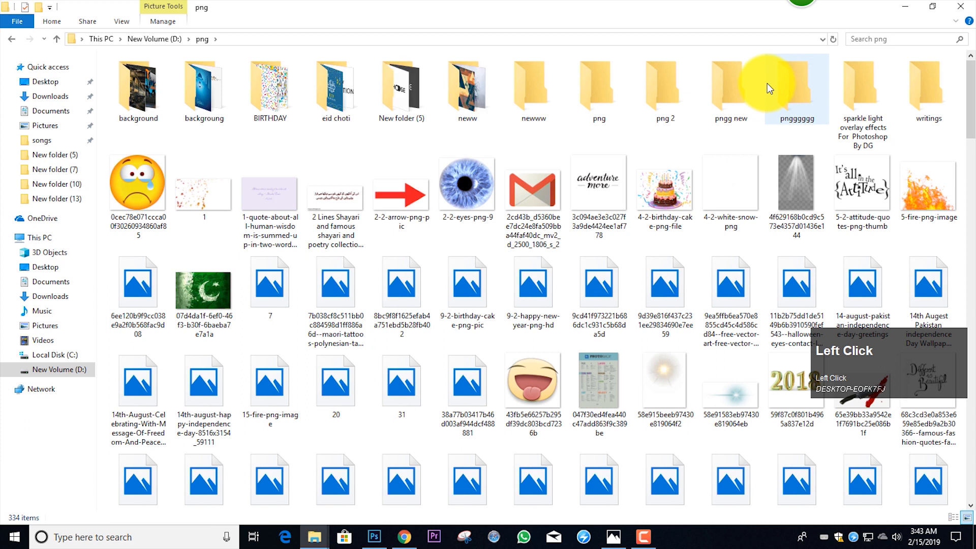
double_click(783, 87)
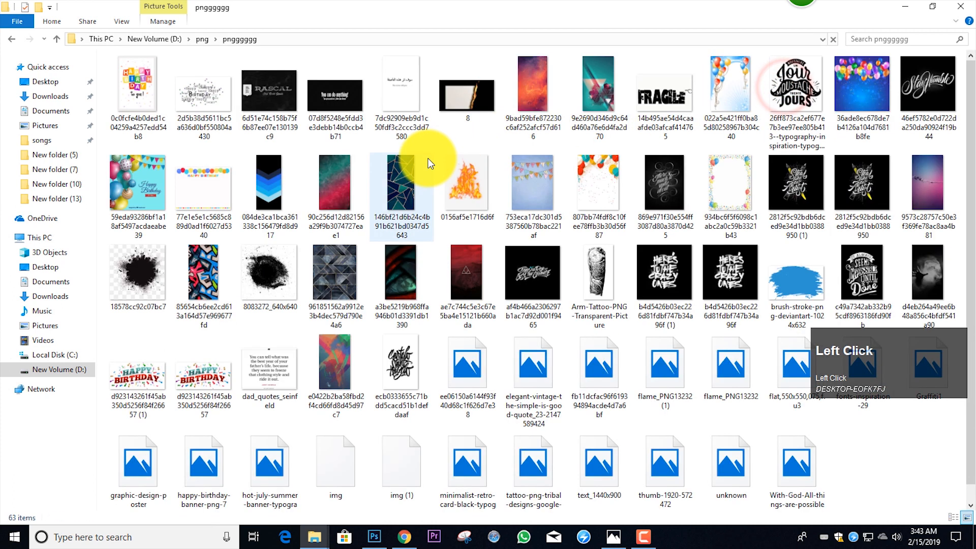
- Place the black "Take the Risk or Lose the Chance" lettering image into the photo, enlarged to about 126%, above the man's head
scroll(430, 157, down, 1)
drag(541, 273, 443, 176)
drag(509, 238, 495, 258)
drag(459, 217, 456, 201)
drag(503, 189, 509, 190)
drag(455, 173, 461, 174)
drag(529, 156, 533, 158)
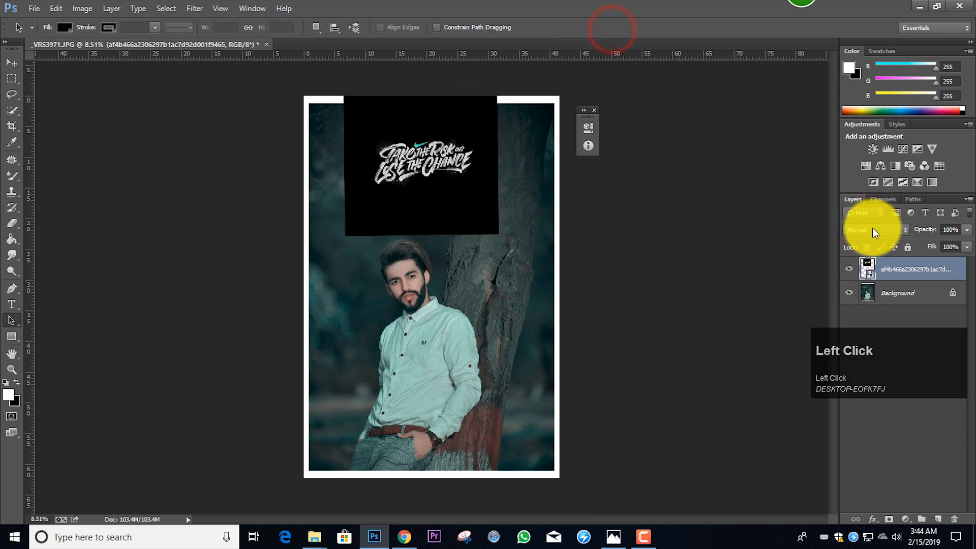
- Set the lettering layer's blend mode to Lighten to hide its black background
click(872, 228)
click(854, 18)
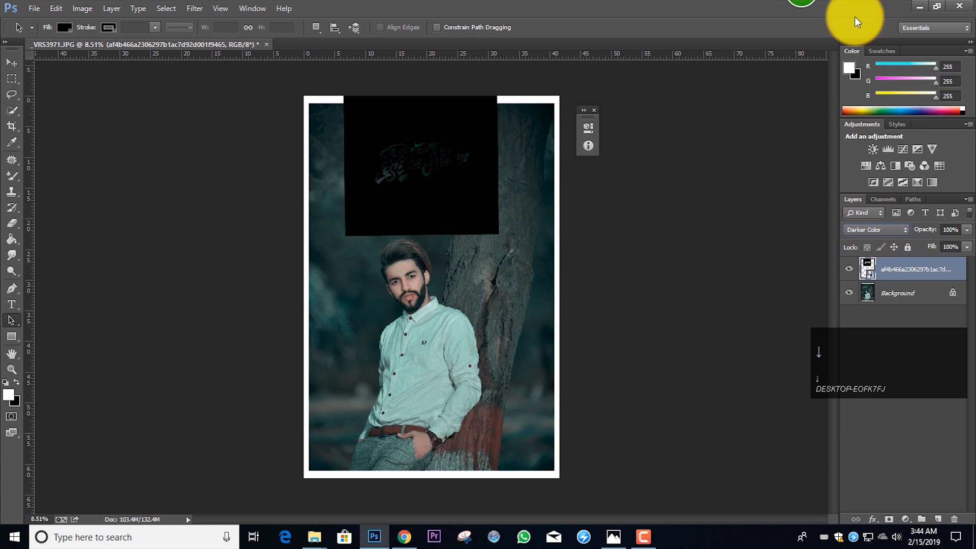
key(shift+plus)
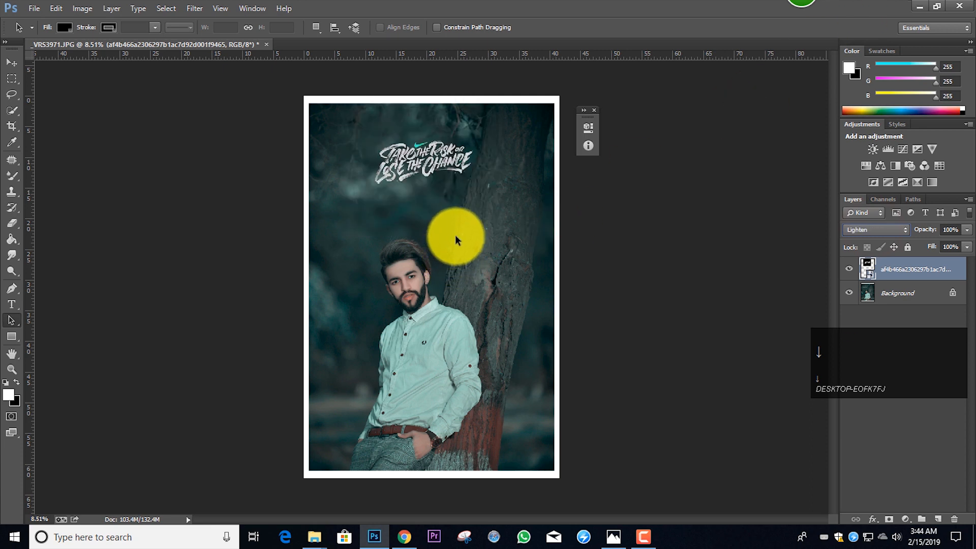
- Fine-tune the lettering's placement with Free Transform, shifting it slightly down and to the right above the man's head
key(ctrl+t)
click(427, 207)
drag(560, 187, 614, 63)
click(616, 25)
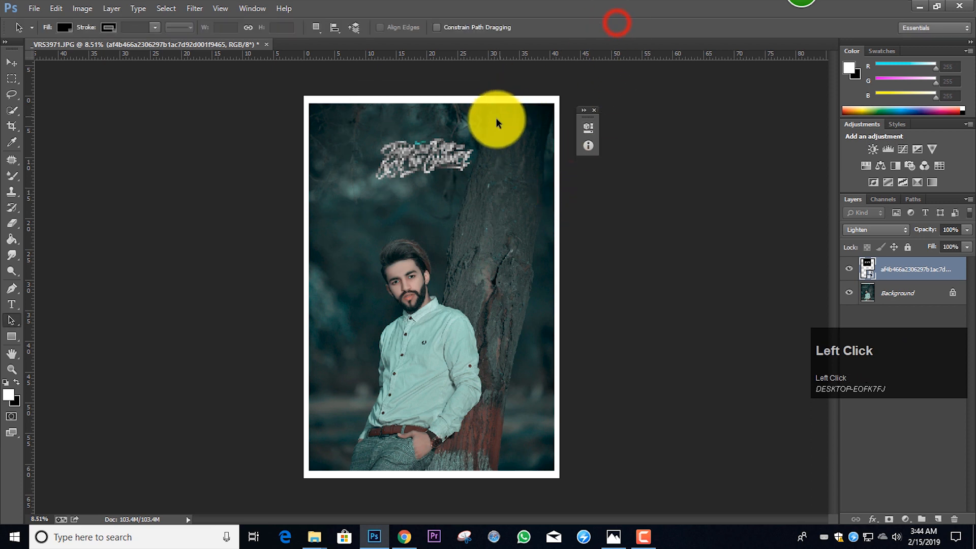
scroll(451, 197, down, 1)
scroll(457, 203, up, 2)
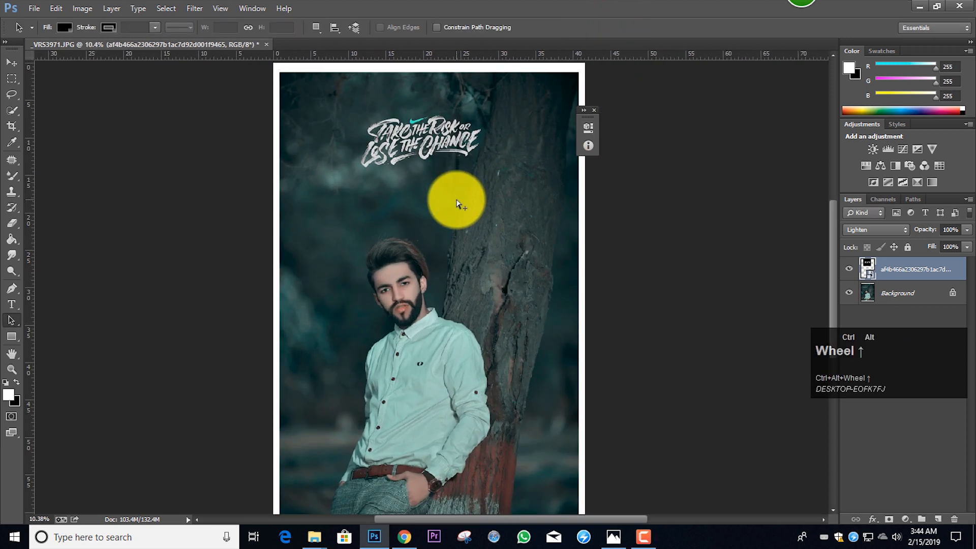
key(ctrl+t)
drag(436, 182, 440, 186)
scroll(483, 166, down, 3)
click(614, 27)
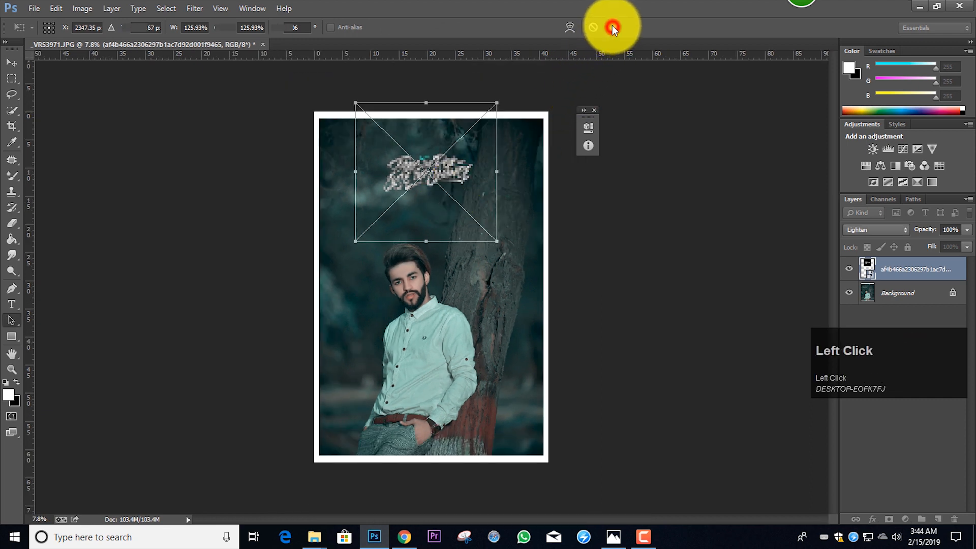
- Merge the lettering layer with the Background layer
scroll(442, 199, up, 1)
scroll(440, 193, down, 1)
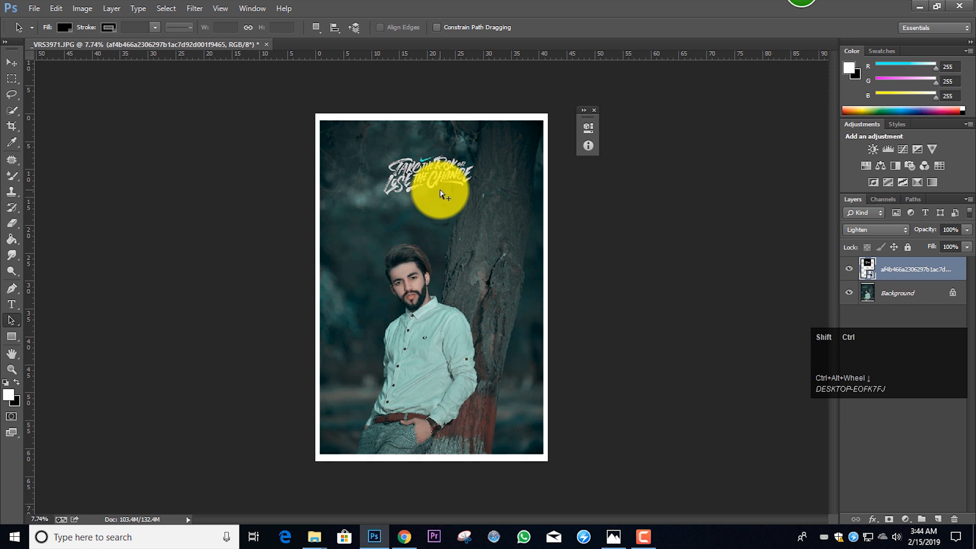
key(ctrl+shift+e)
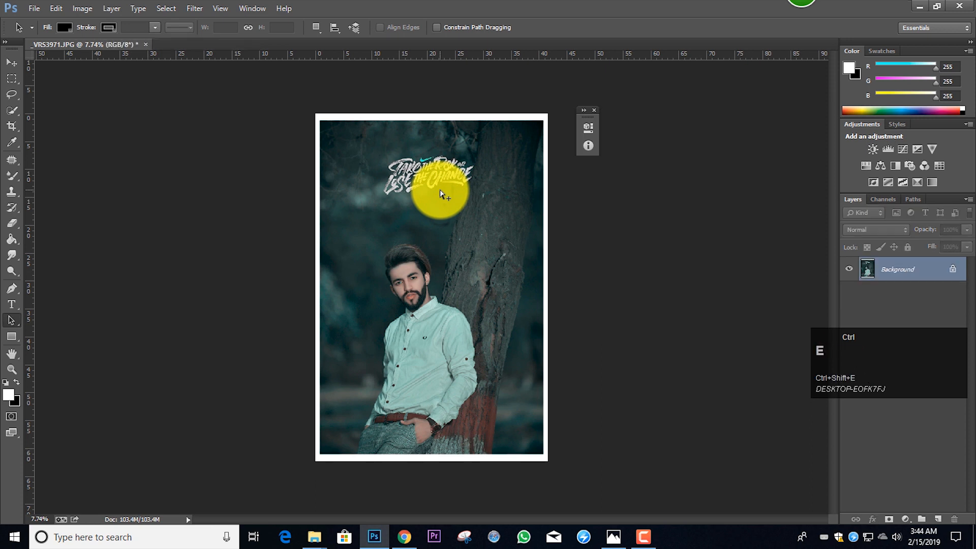
click(642, 539)
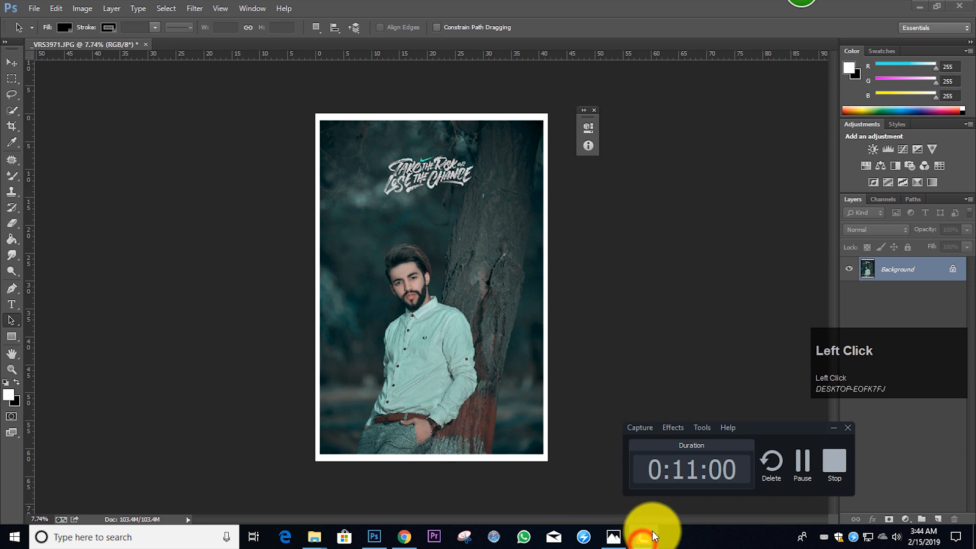